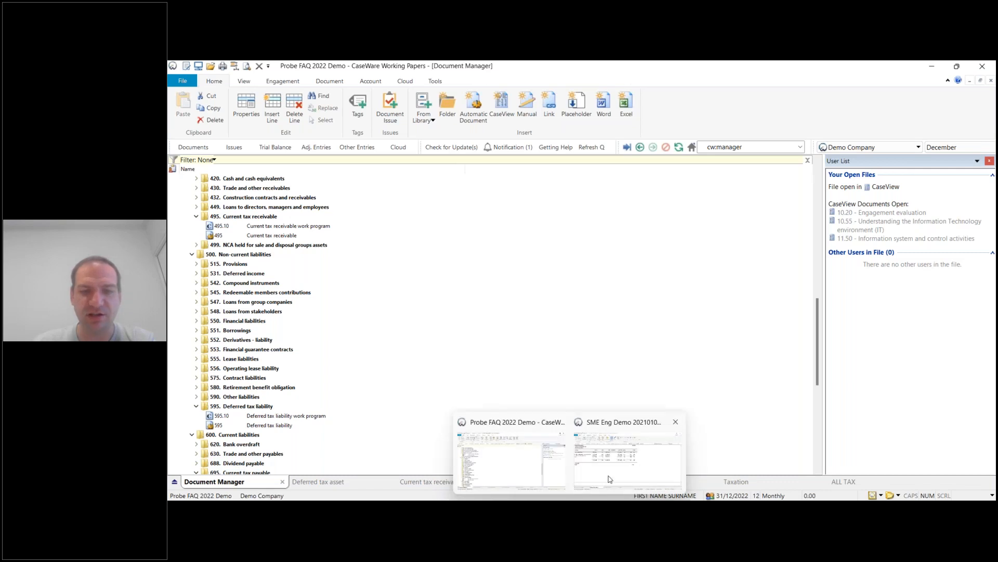
# Step: Switch to the SME Eng Demo 20210102 file and check the total line of the Deferred tax balance lead sheet
pyautogui.click(611, 473)
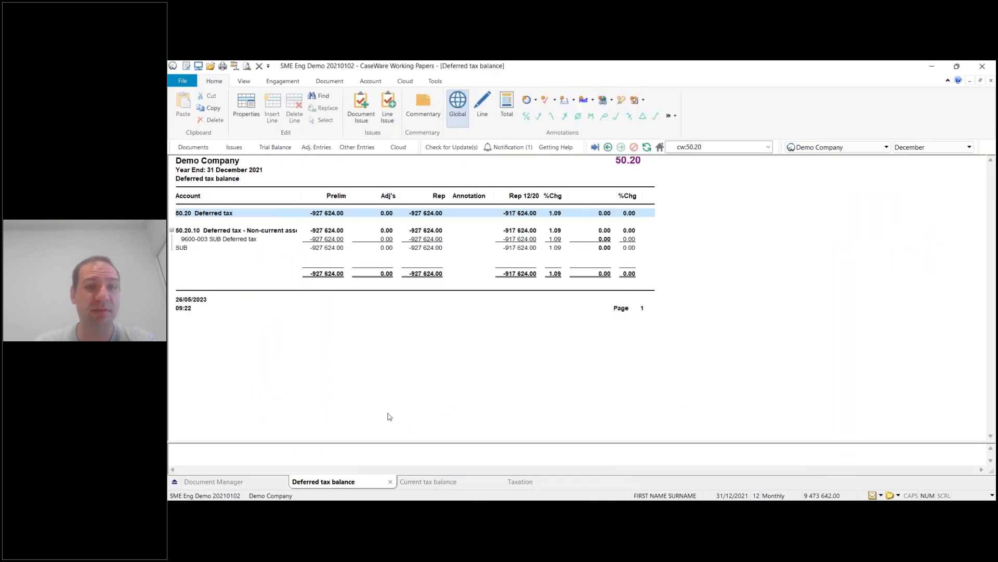
pyautogui.click(513, 278)
pyautogui.click(513, 278)
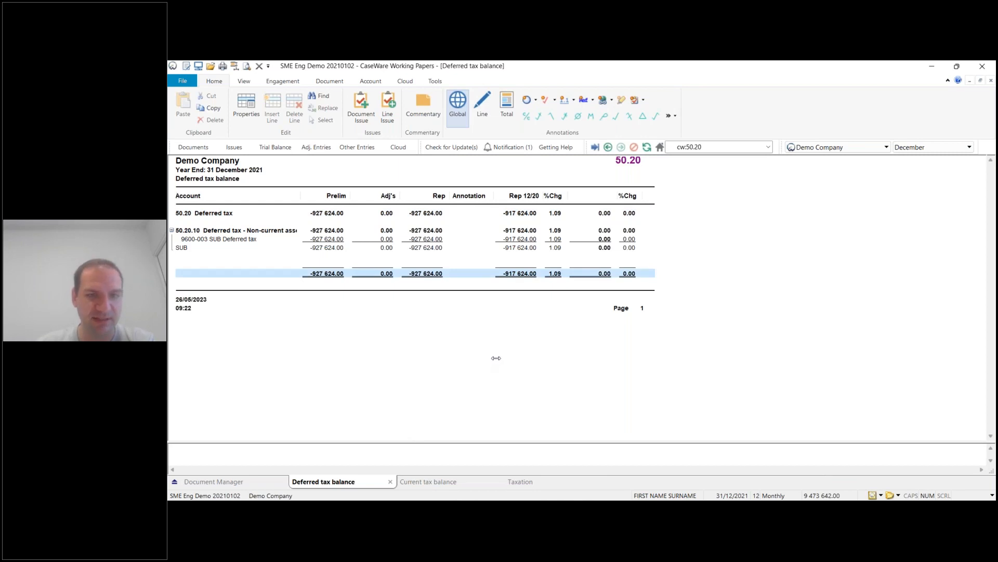
# Step: In the Probe FAQ 2022 Demo file, review and close the Deferred tax asset and Deferred tax liability lead sheets
pyautogui.moveTo(571, 509)
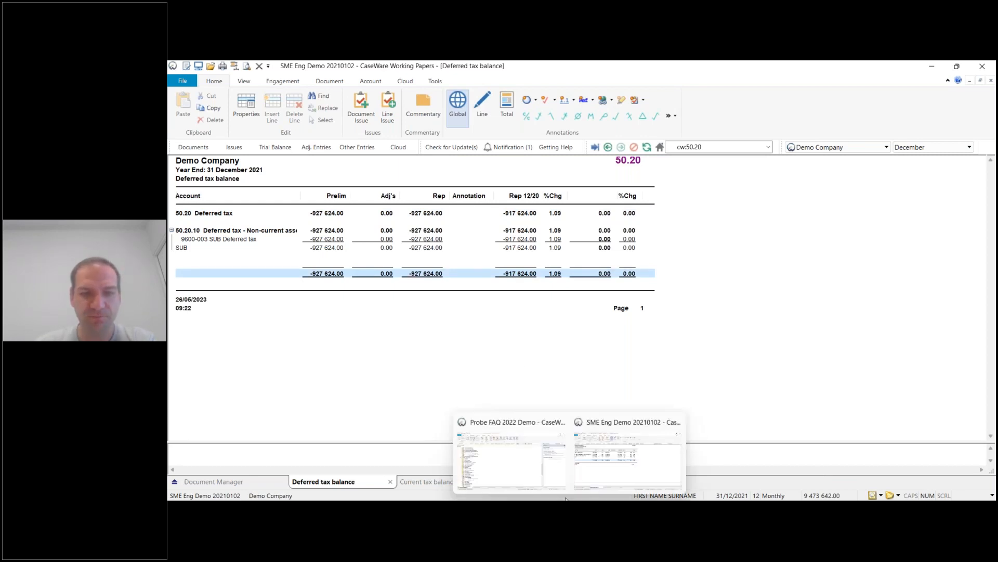
pyautogui.click(511, 452)
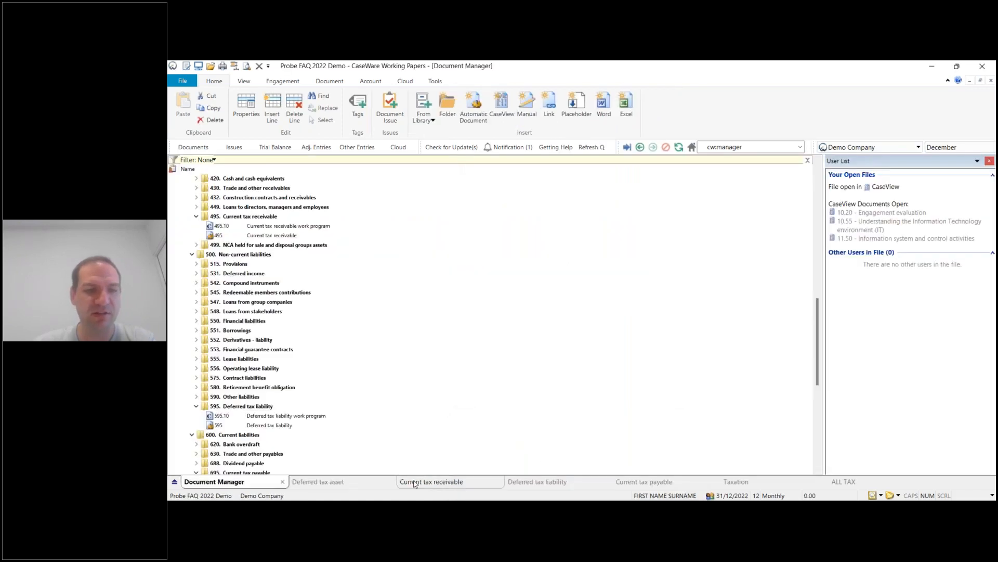
pyautogui.click(321, 484)
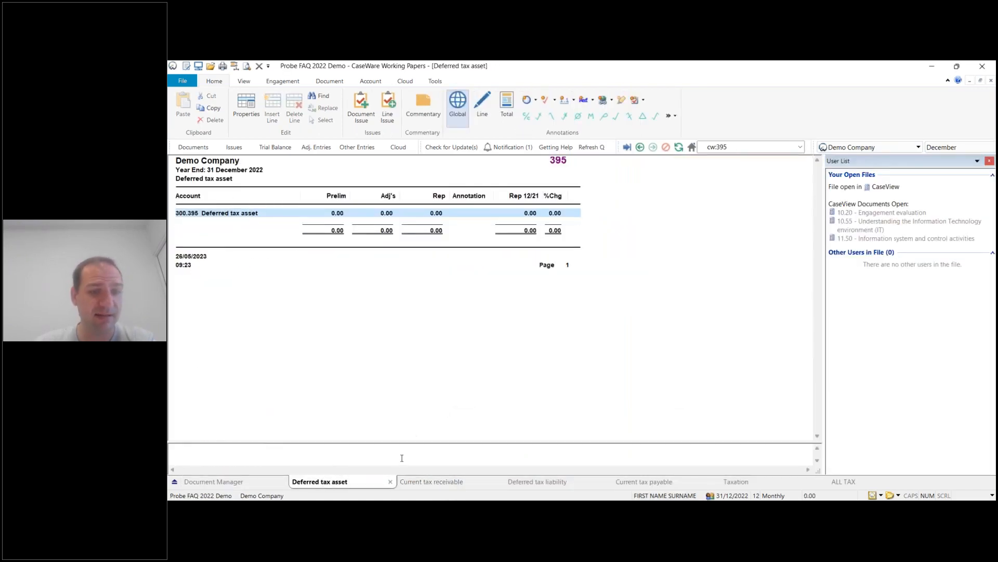
pyautogui.click(390, 482)
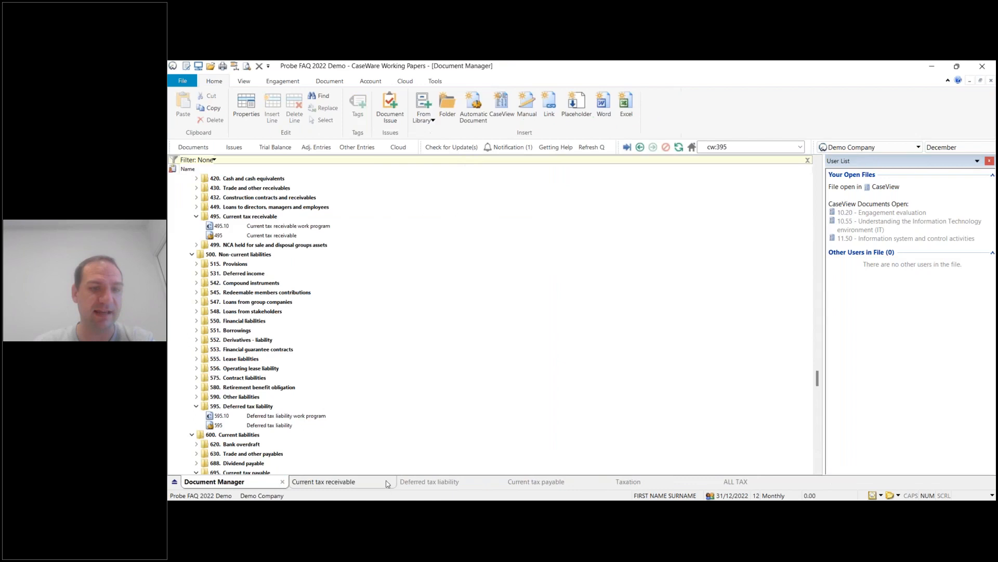
pyautogui.click(423, 482)
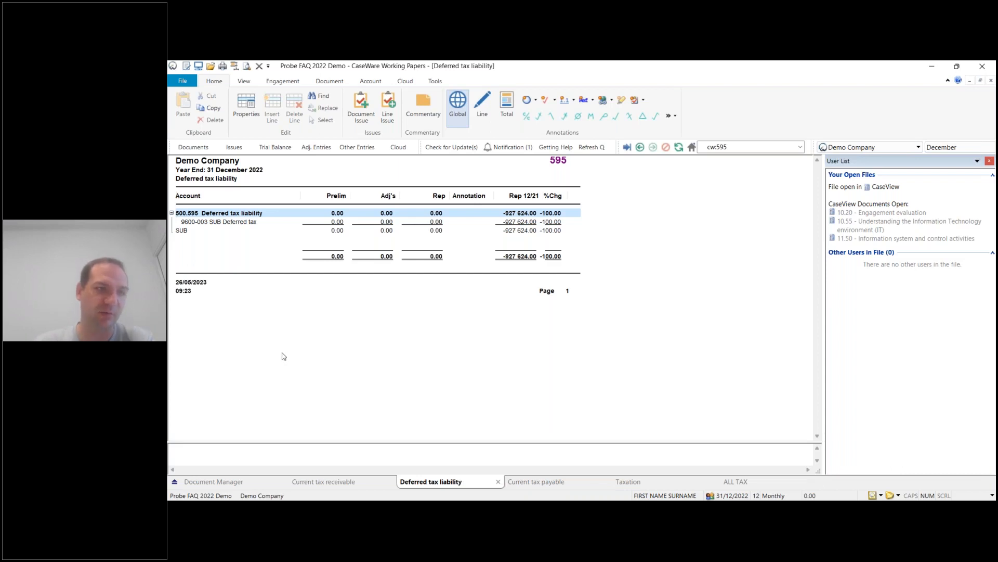
pyautogui.click(498, 482)
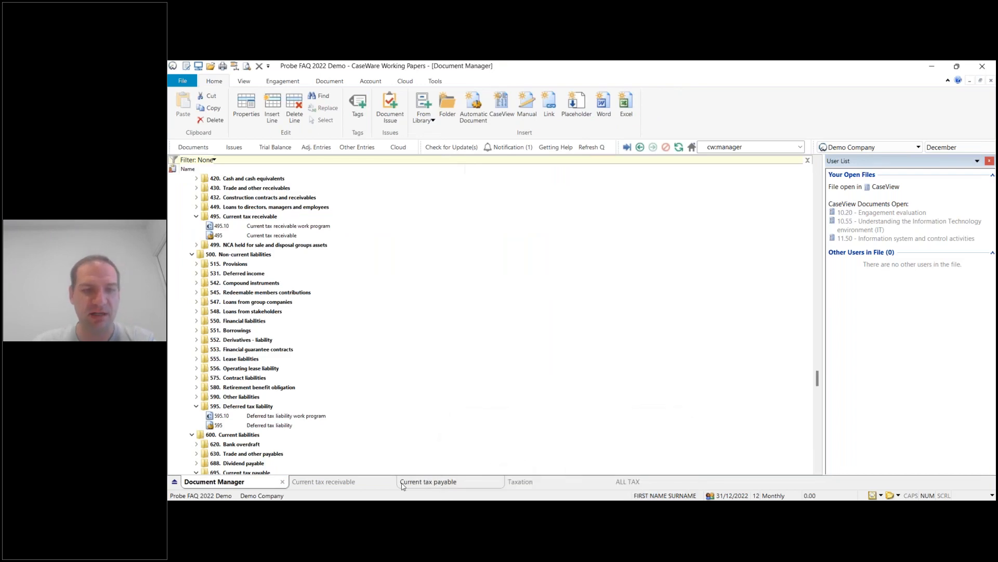
# Step: Review and close Current tax receivable, and compare Current tax payable with the Current tax balance lead sheet in the SME Eng Demo file
pyautogui.click(366, 487)
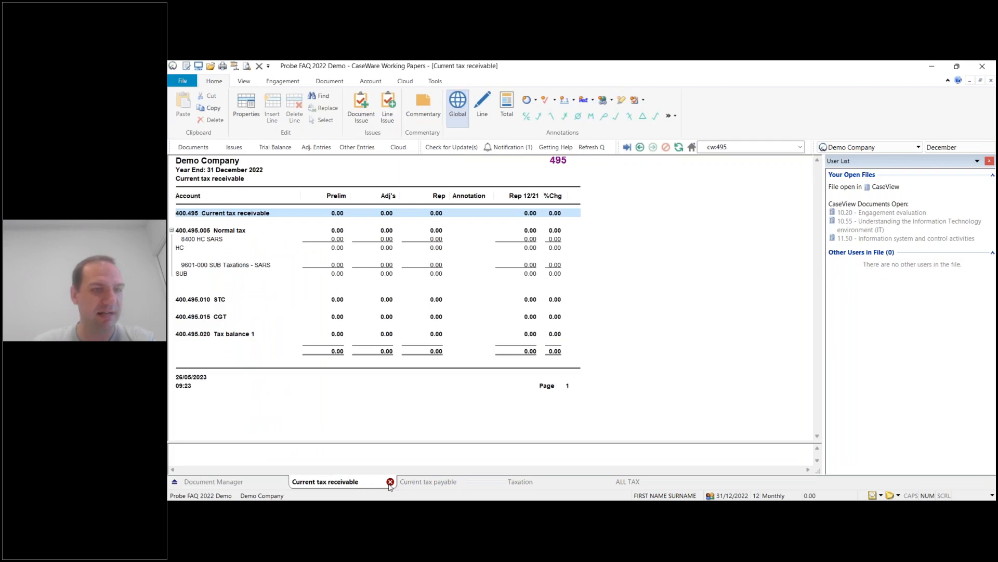
pyautogui.click(390, 482)
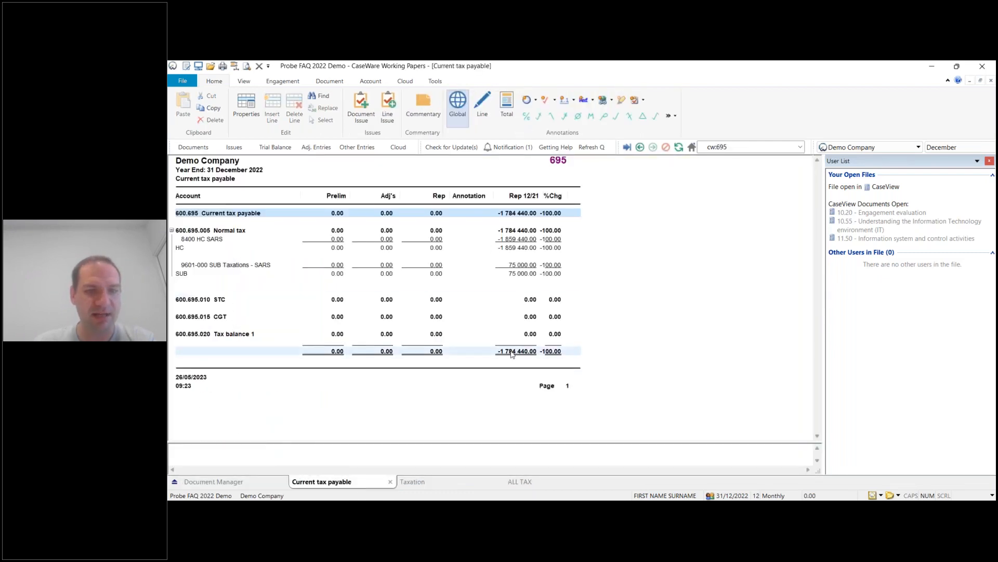
pyautogui.moveTo(570, 511)
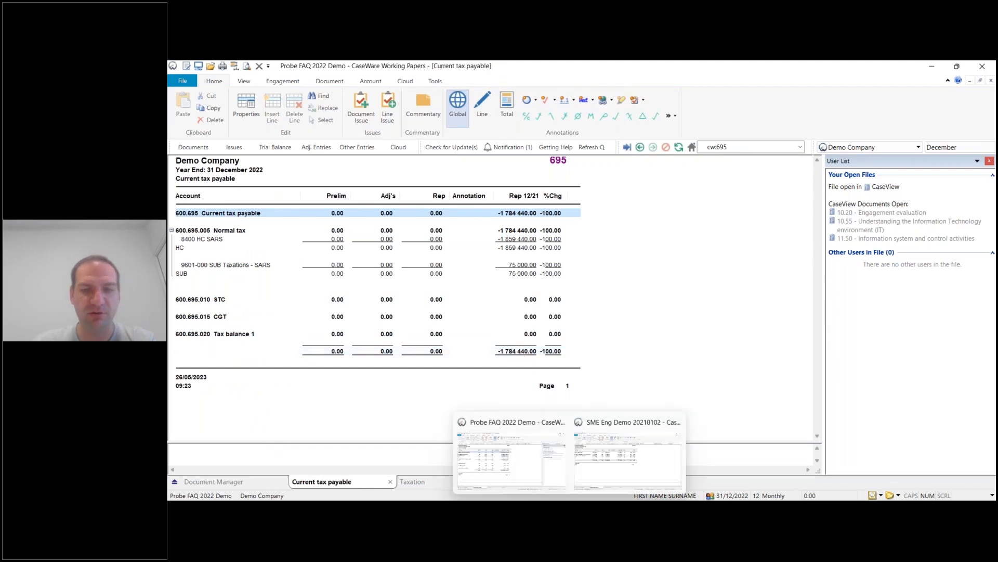
pyautogui.click(619, 457)
pyautogui.click(440, 484)
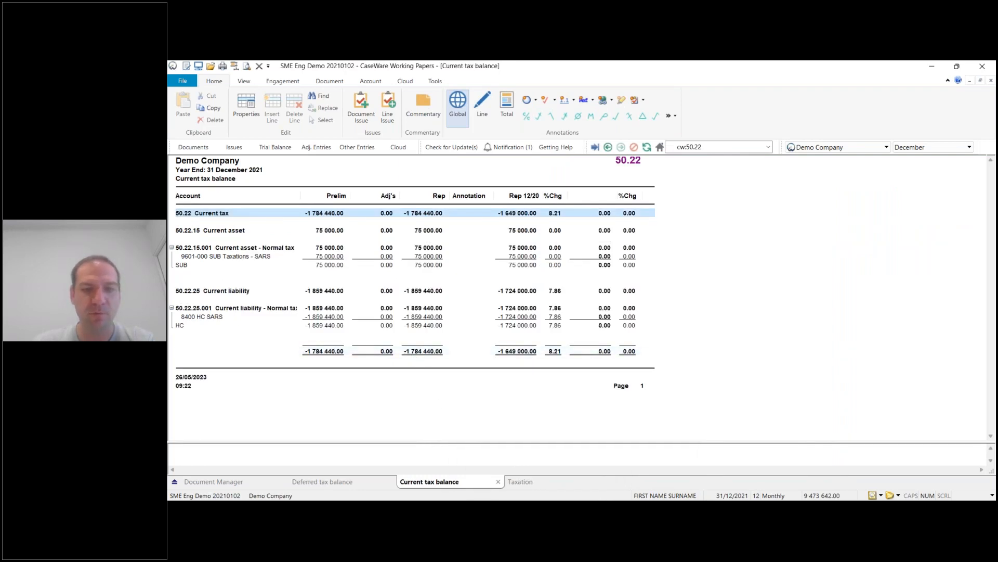
pyautogui.click(507, 453)
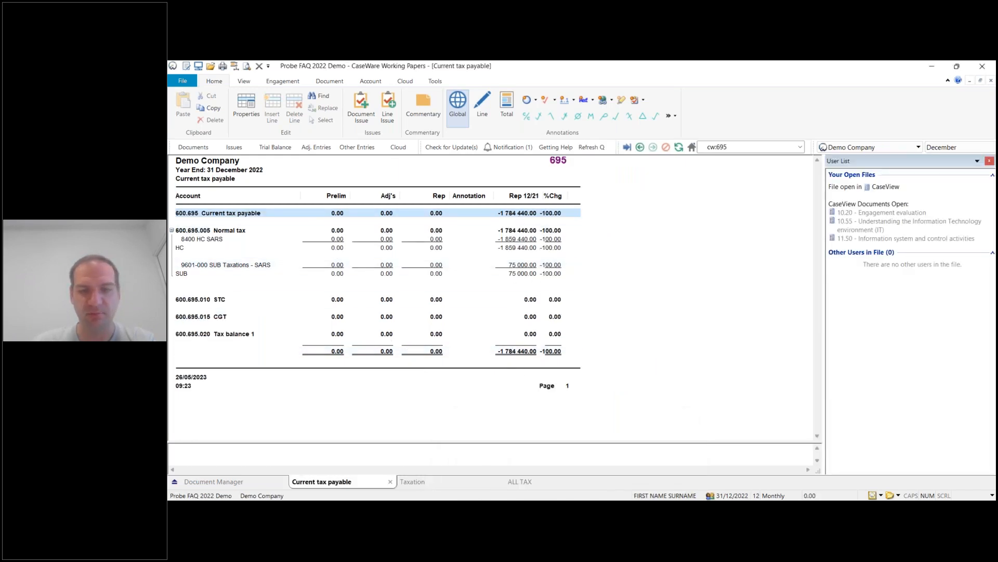
pyautogui.click(624, 457)
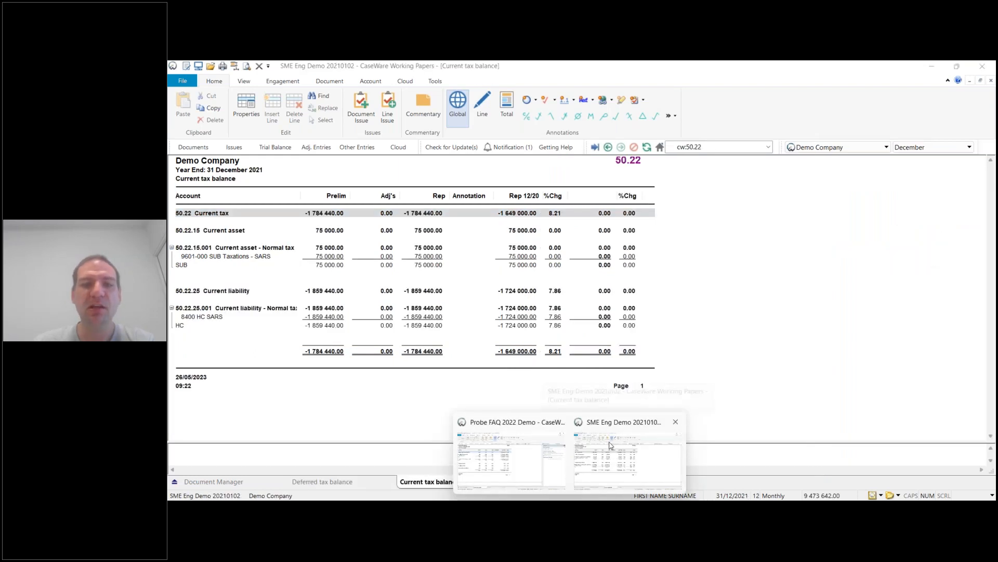
# Step: Close the Current tax balance, Deferred tax balance and Taxation lead sheets in the SME Eng Demo file
pyautogui.click(498, 482)
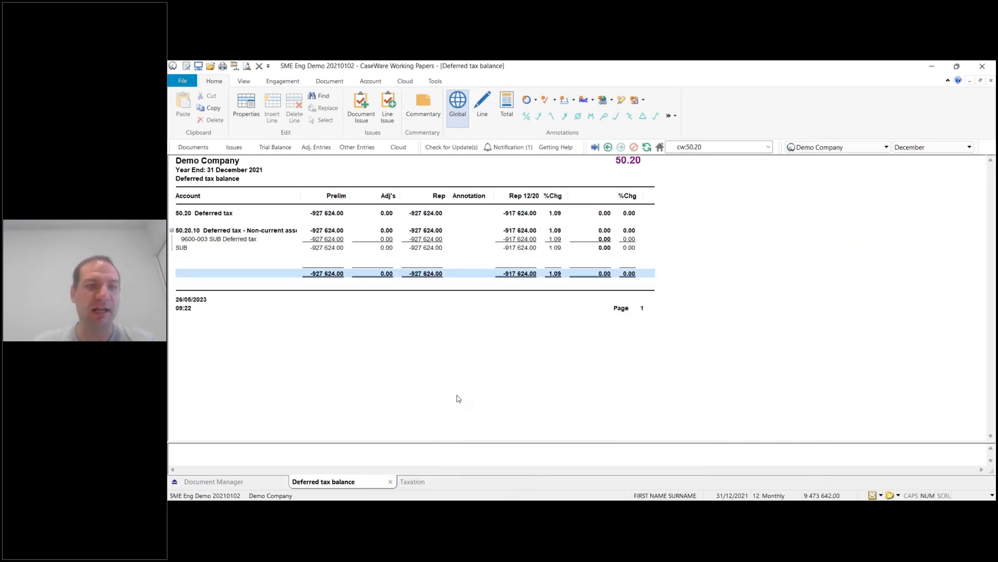
pyautogui.click(390, 482)
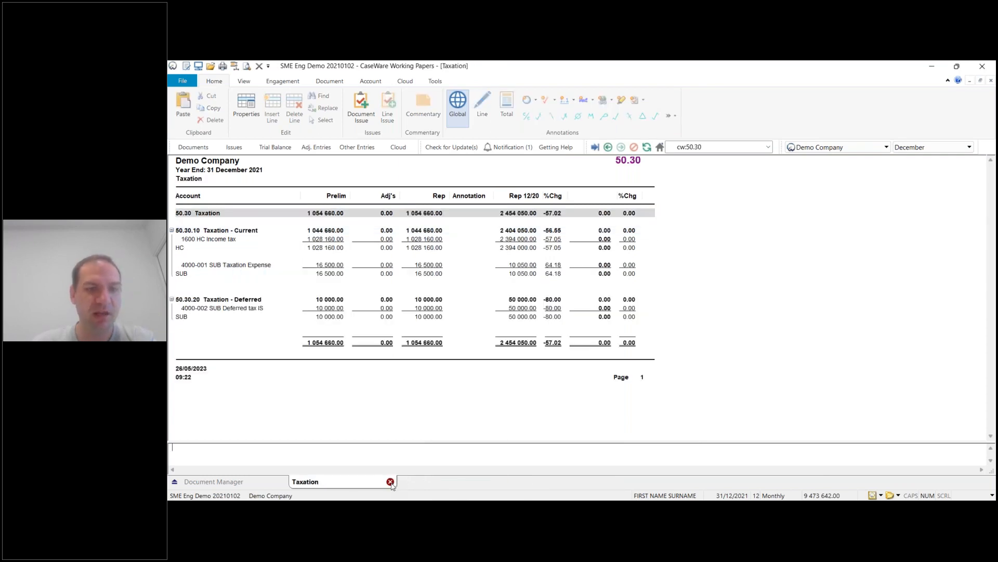
pyautogui.click(390, 482)
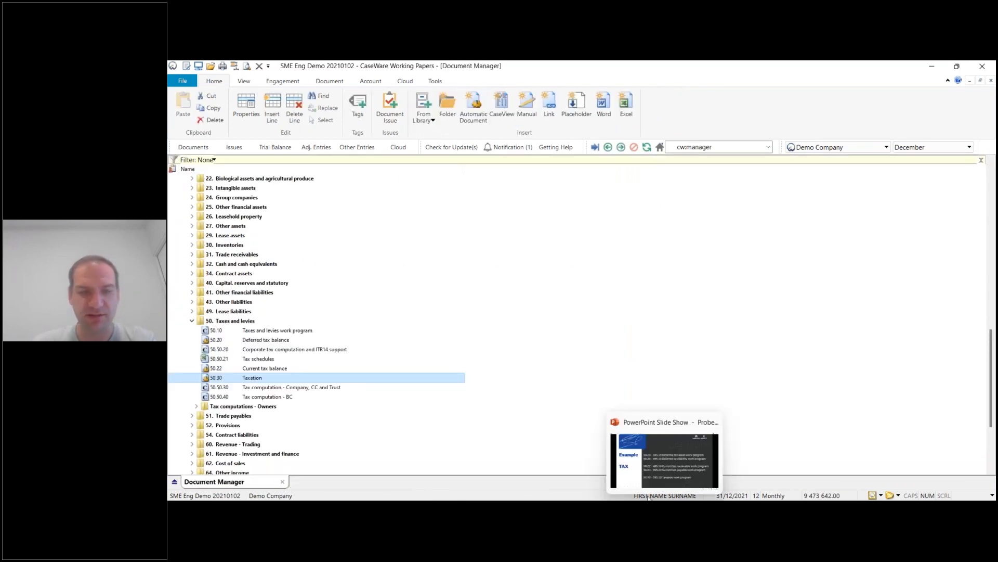
# Step: Switch to the PowerPoint slide show and review slide 28, which maps the old tax sections to the new work programs
pyautogui.click(658, 455)
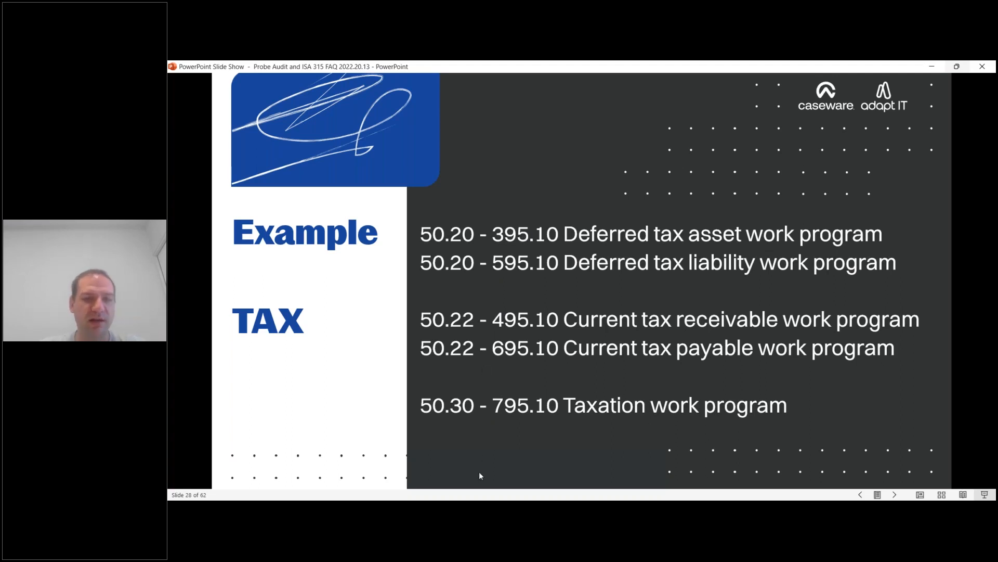
pyautogui.press('Right')
pyautogui.press('Left')
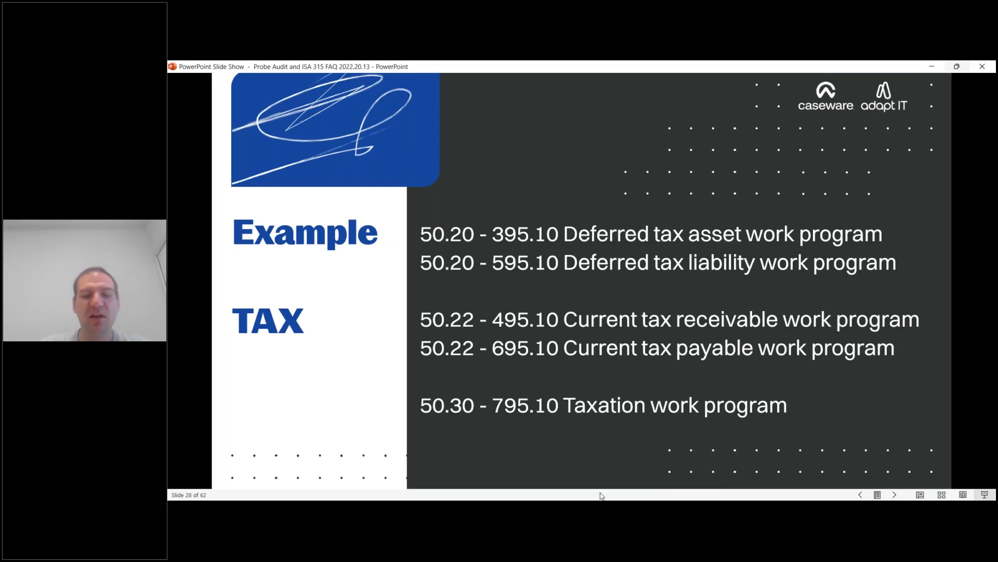
# Step: Return to the Probe FAQ 2022 Demo file in CaseWare Working Papers and show its Document Manager
pyautogui.moveTo(602, 497)
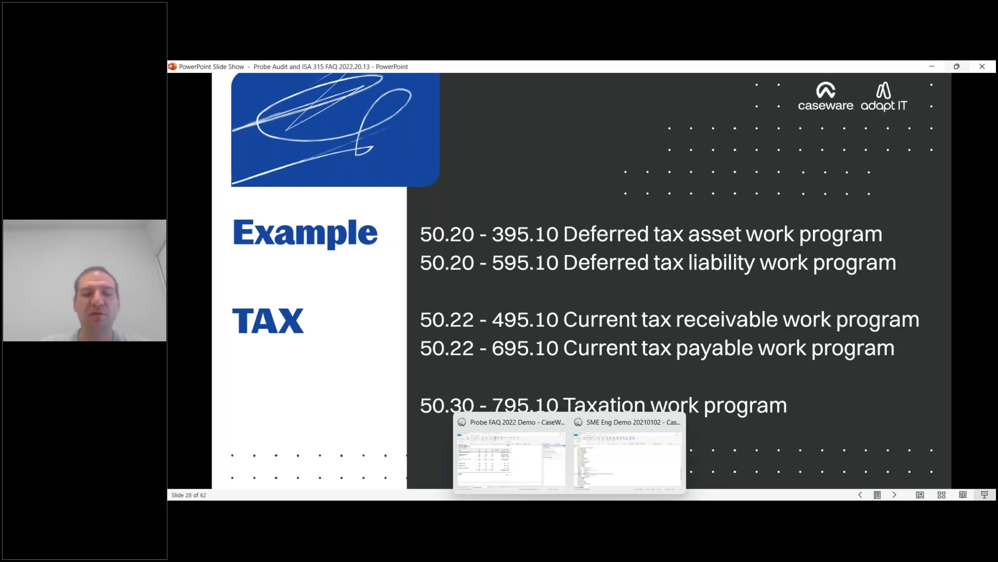
pyautogui.click(629, 446)
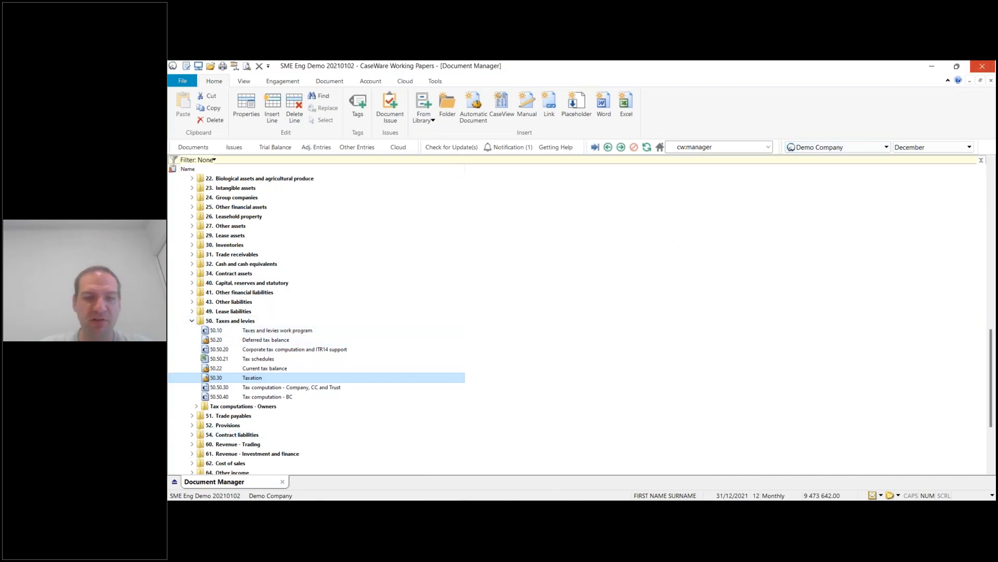
pyautogui.click(499, 446)
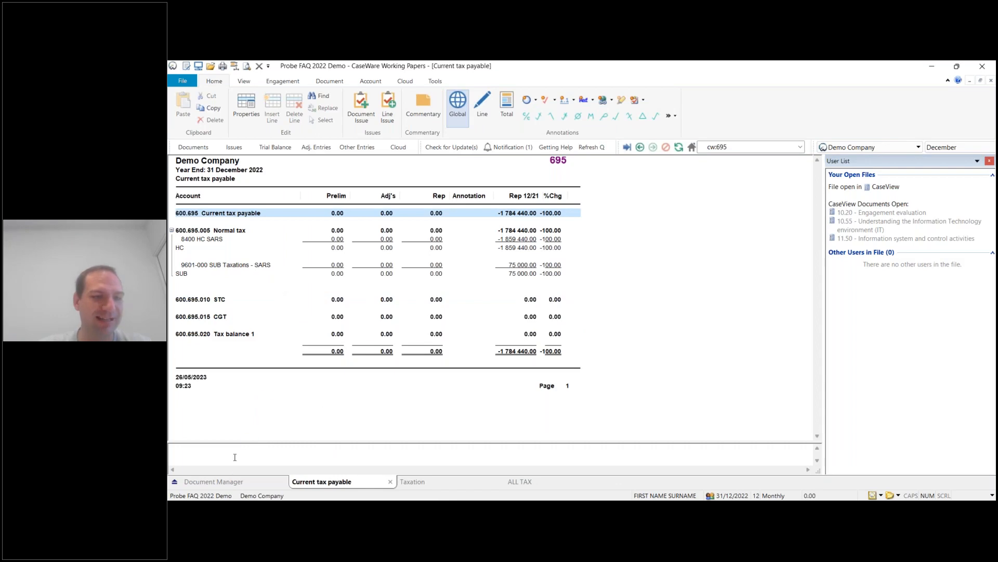
pyautogui.click(228, 481)
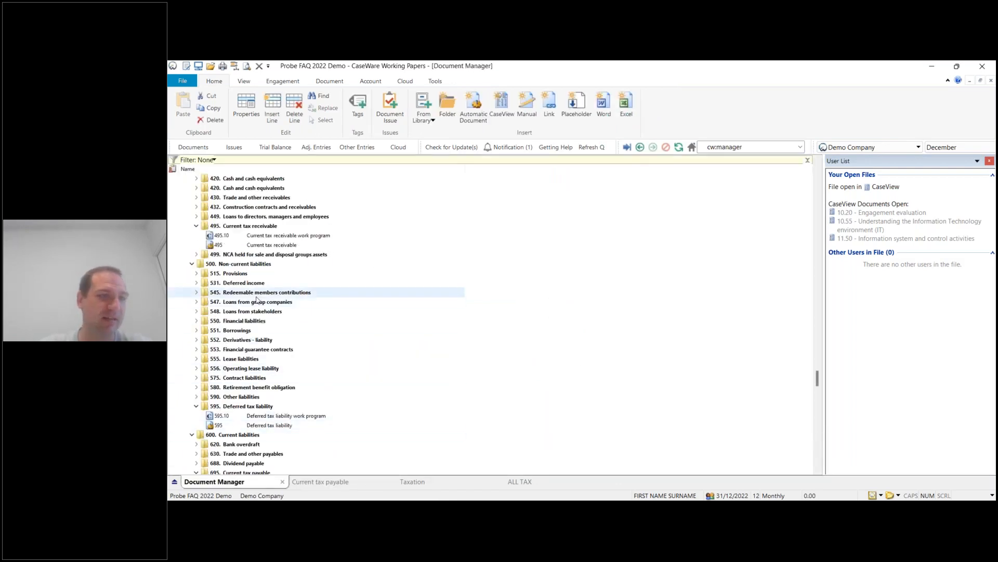
# Step: Inspect the Group No. setting in the properties of the ALL TAX document under 695 Current tax payable, and dismiss the properties
pyautogui.scroll(10, 257, 300)
pyautogui.scroll(-14, 257, 301)
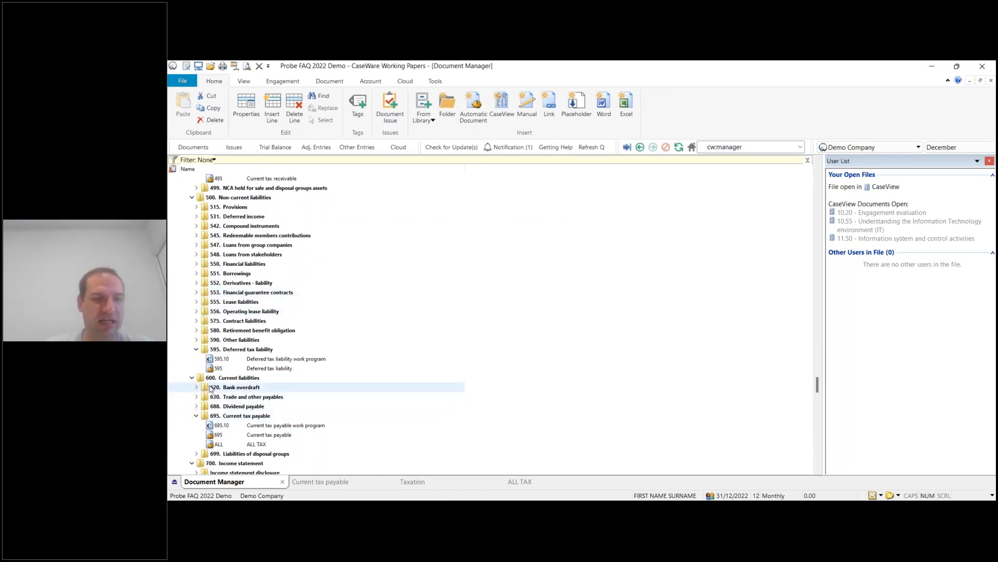
pyautogui.scroll(-3, 270, 416)
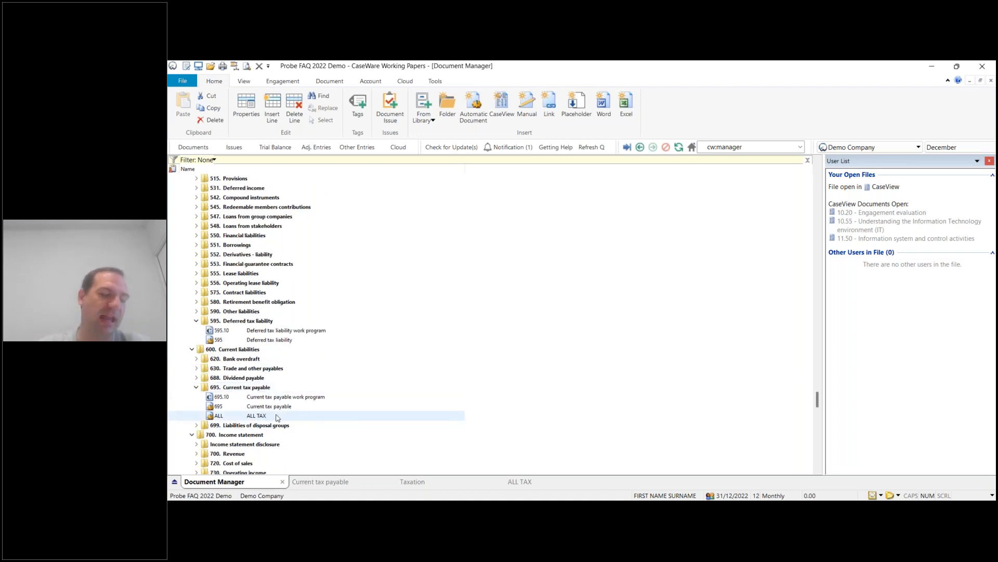
pyautogui.click(265, 408)
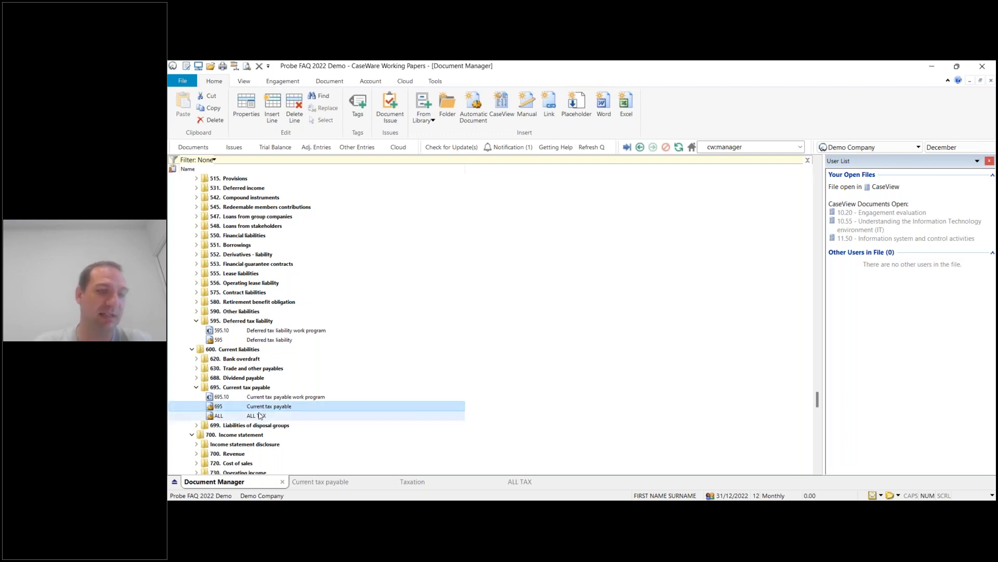
pyautogui.rightClick(260, 417)
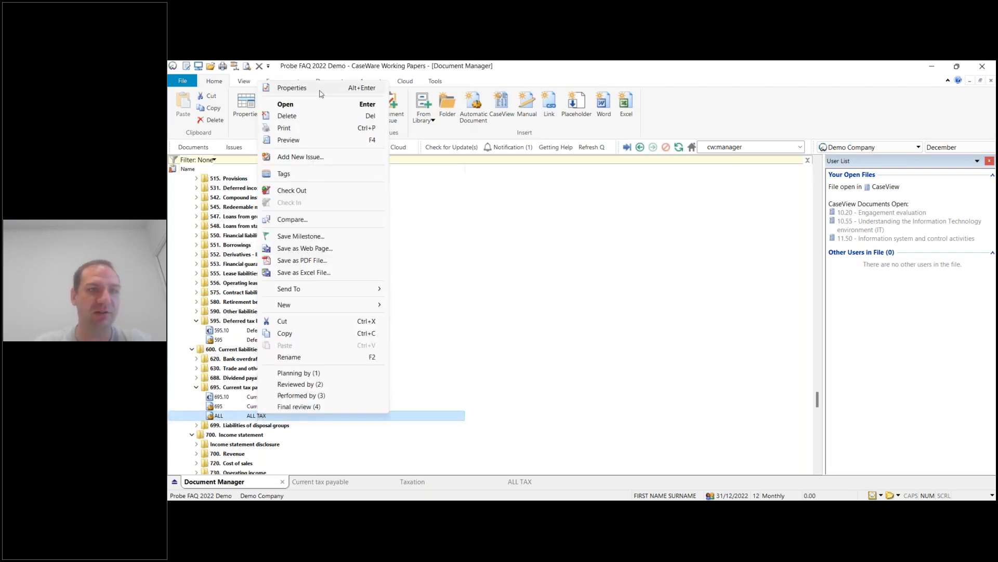
pyautogui.click(320, 90)
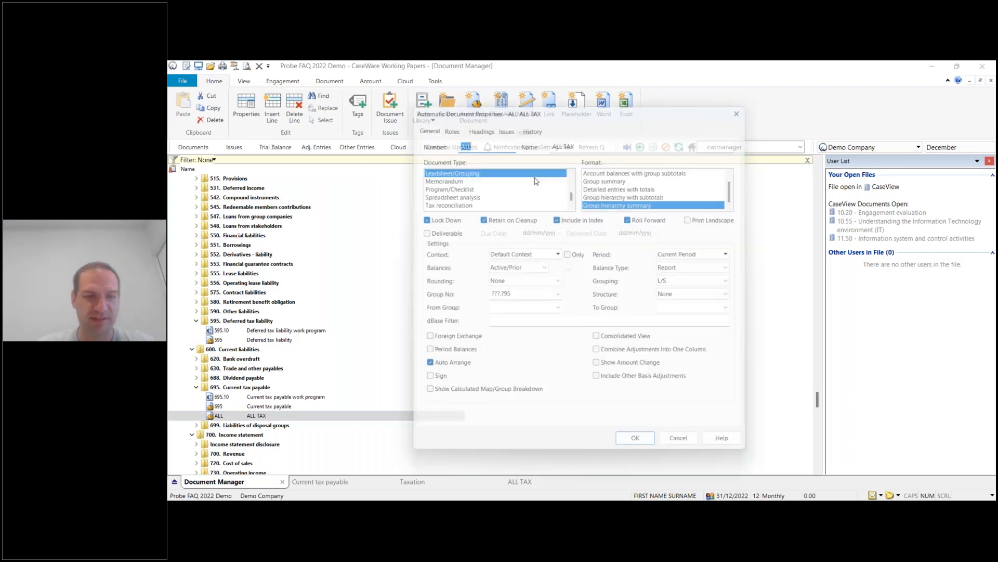
pyautogui.click(487, 296)
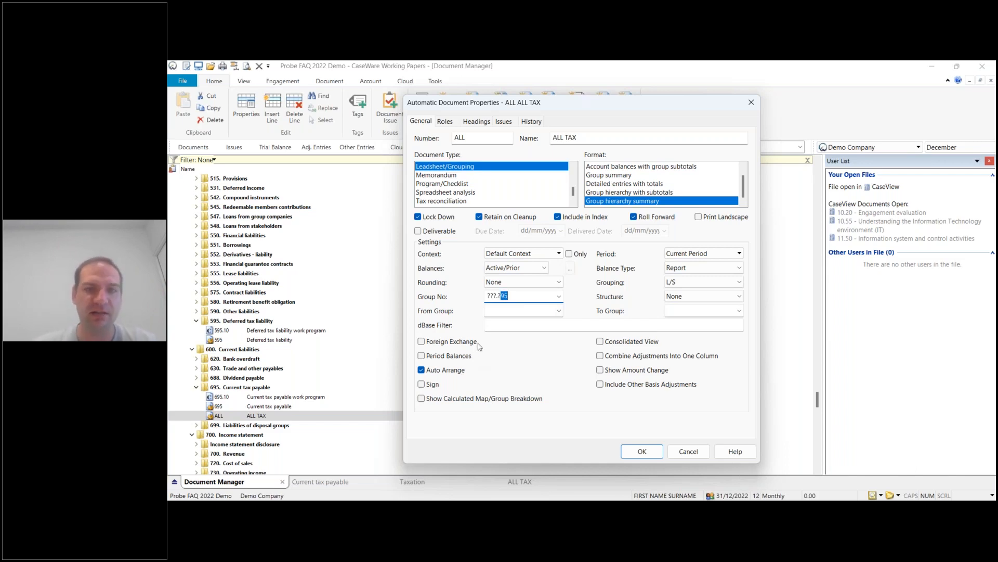
pyautogui.click(699, 453)
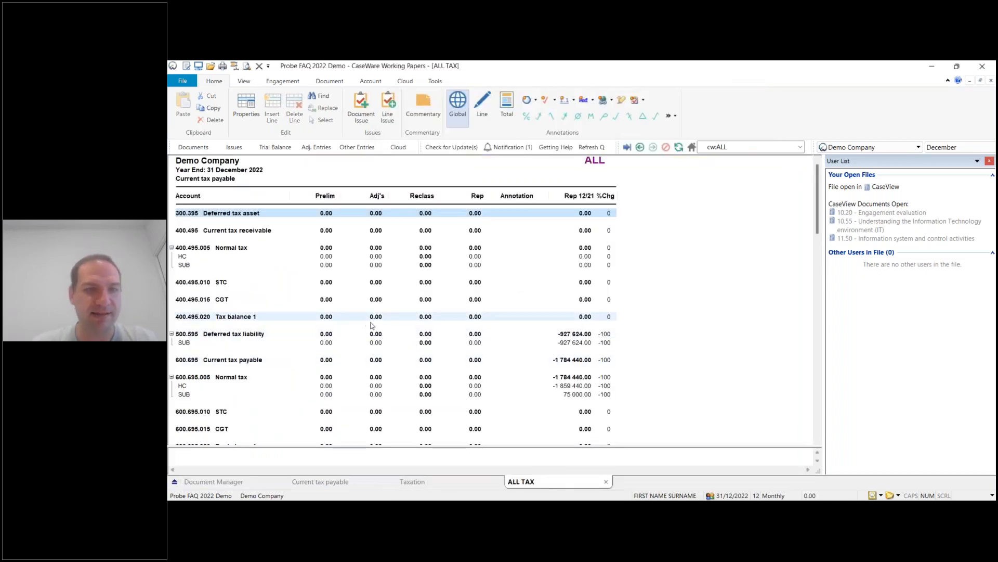
# Step: Open the ALL TAX lead sheet and examine its deferred tax liability, current tax payable and taxation lines
pyautogui.click(544, 338)
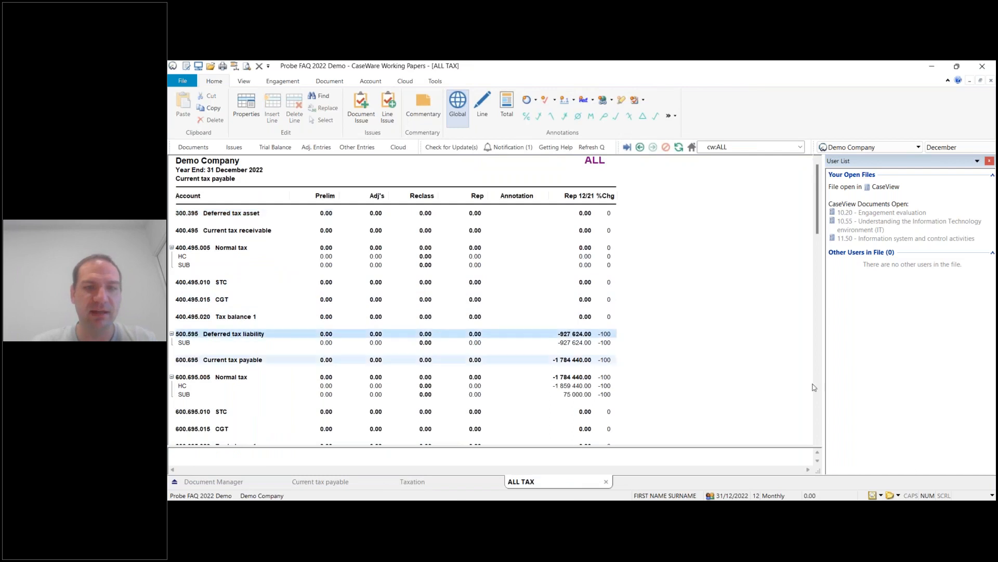
pyautogui.click(559, 362)
pyautogui.scroll(-5, 559, 364)
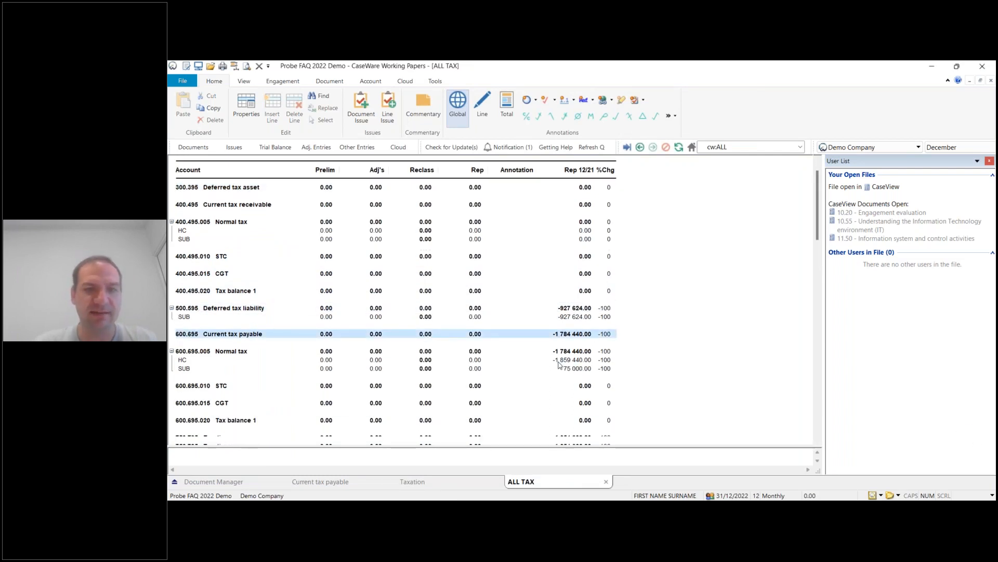
pyautogui.click(563, 371)
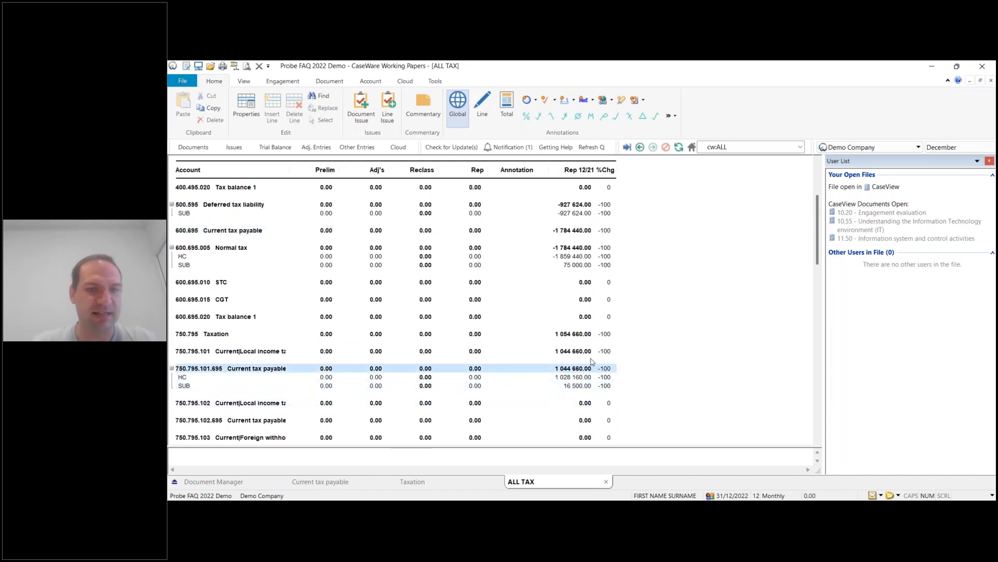
pyautogui.scroll(-4, 620, 350)
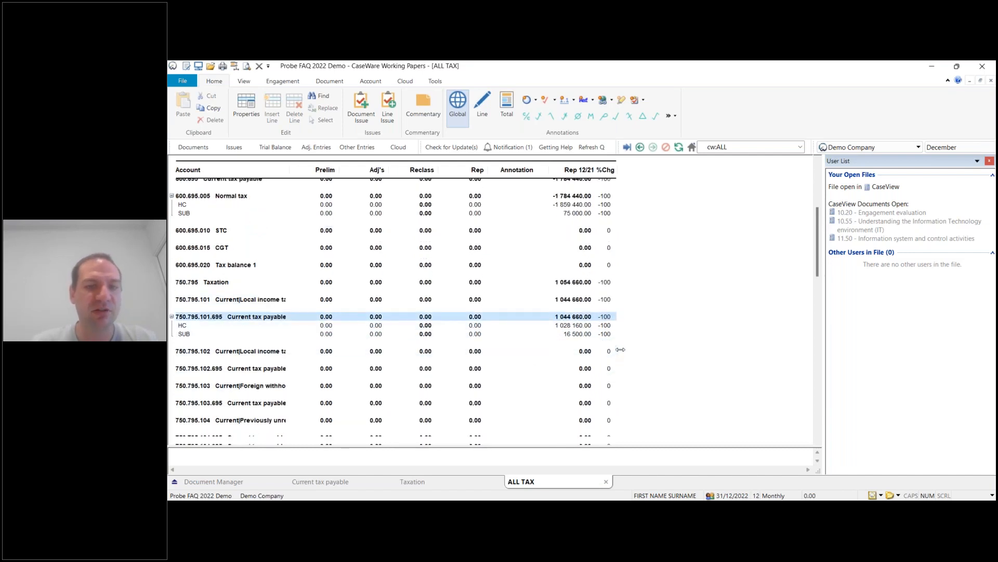
pyautogui.scroll(-10, 618, 346)
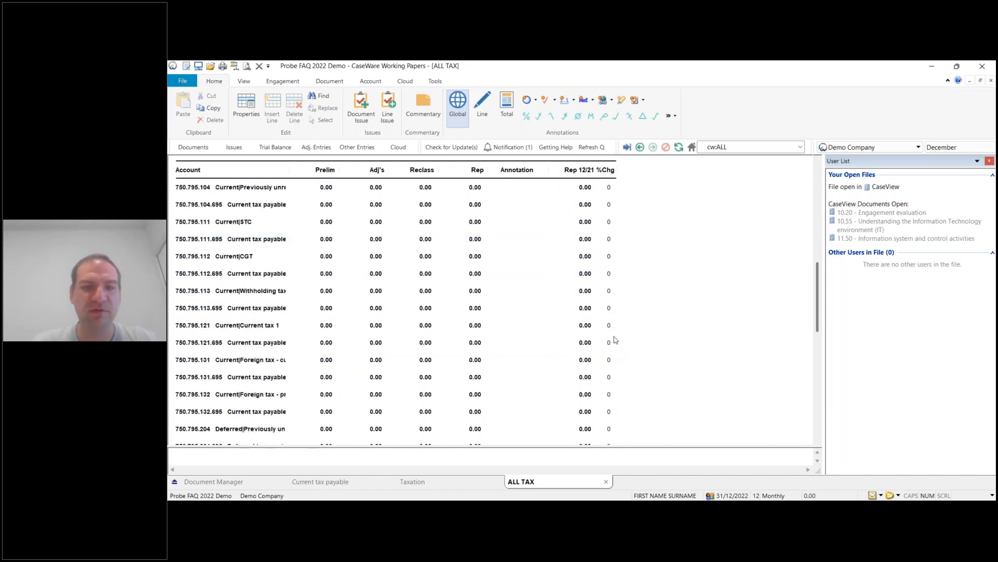
# Step: Examine the remaining accounts of the ALL TAX lead sheet, and switch to the PowerPoint slide on creating a TAX L/S
pyautogui.scroll(-6, 614, 337)
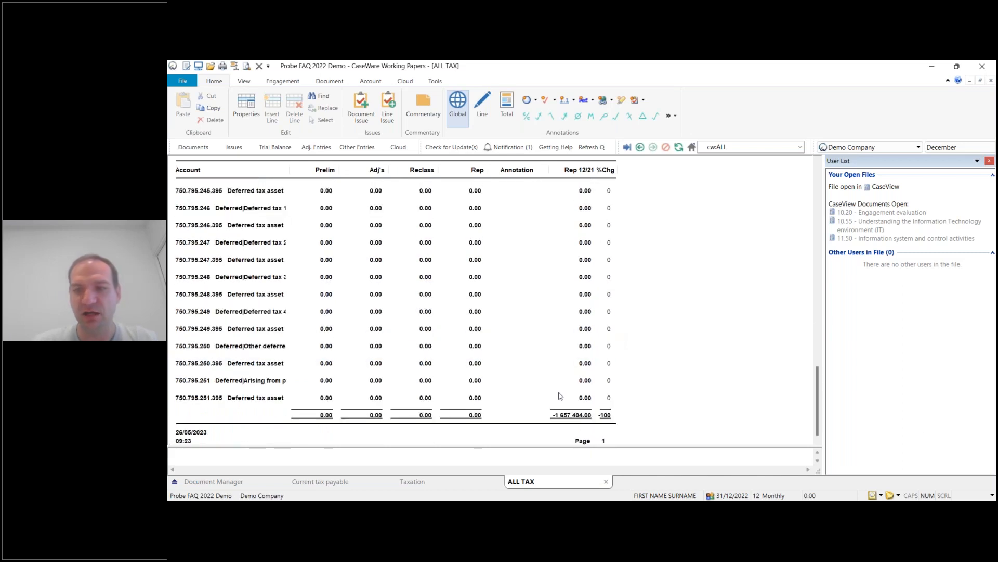
pyautogui.scroll(2, 489, 293)
pyautogui.scroll(20, 489, 293)
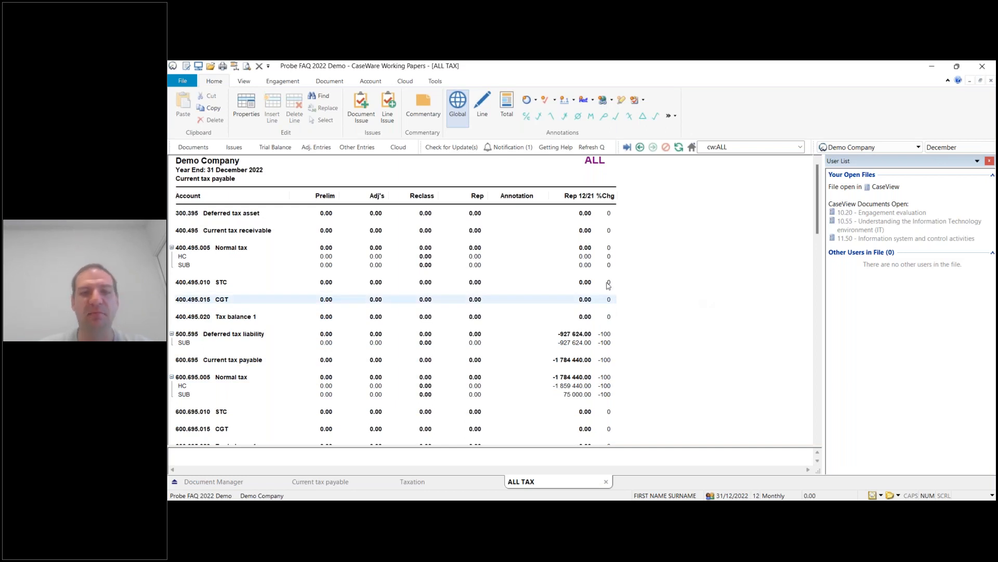
pyautogui.scroll(-1, 551, 306)
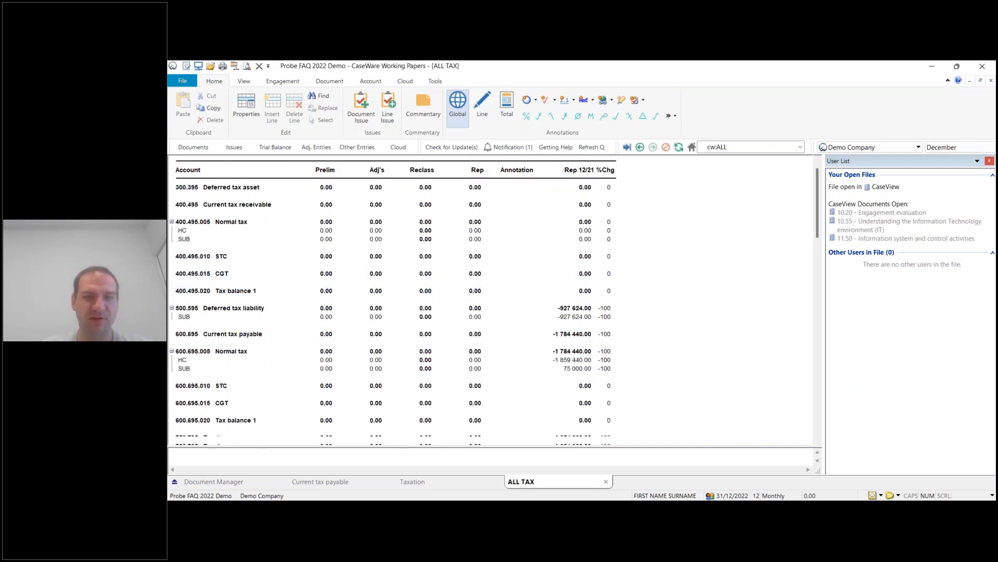
pyautogui.scroll(-2, 574, 311)
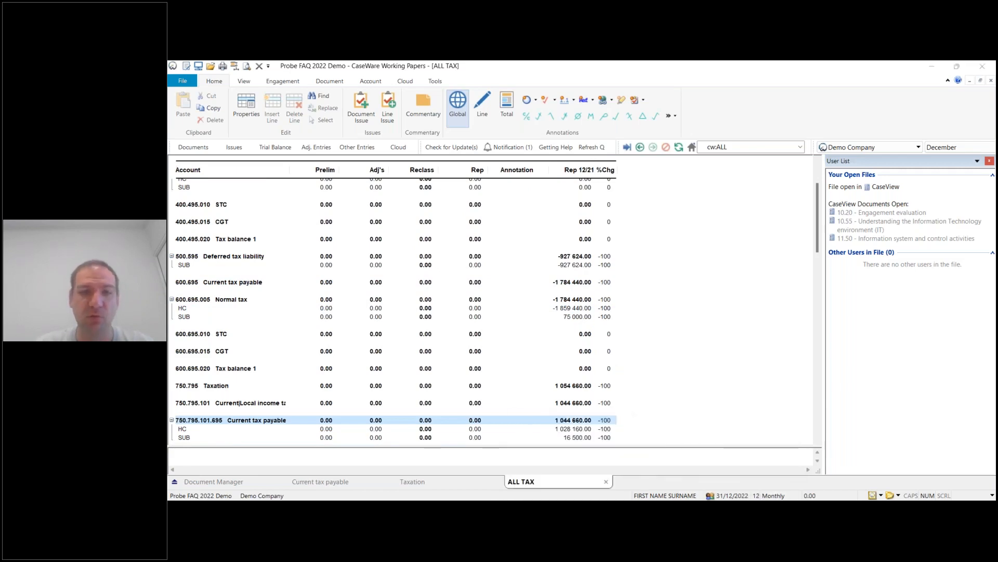
pyautogui.click(581, 463)
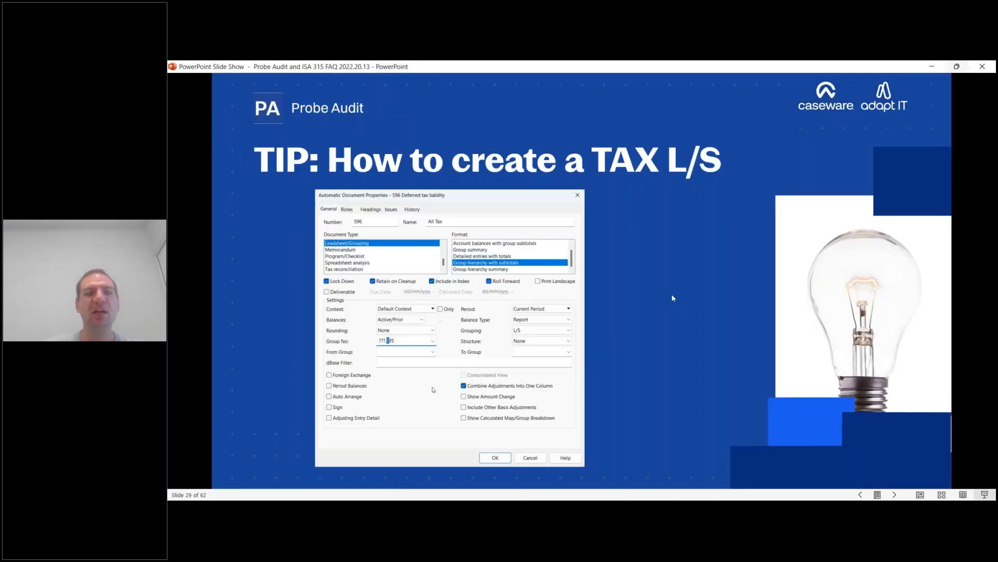
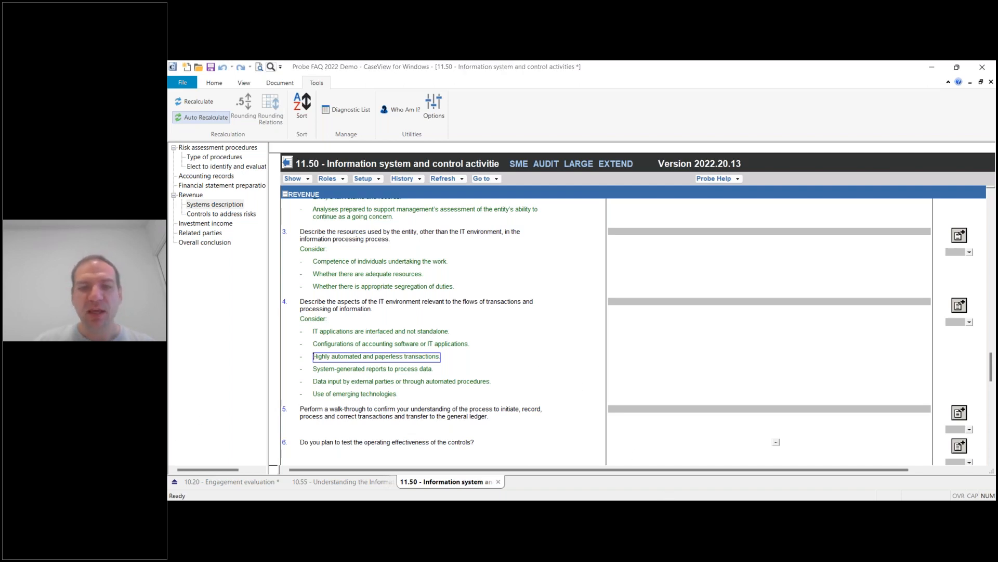
# Step: Switch to CaseWare Working Papers and open document 11.60, Risk assessment at assertion level
pyautogui.hotkey('alt', 'Tab')
pyautogui.click(738, 150)
pyautogui.write('11.50')
pyautogui.press('Return')
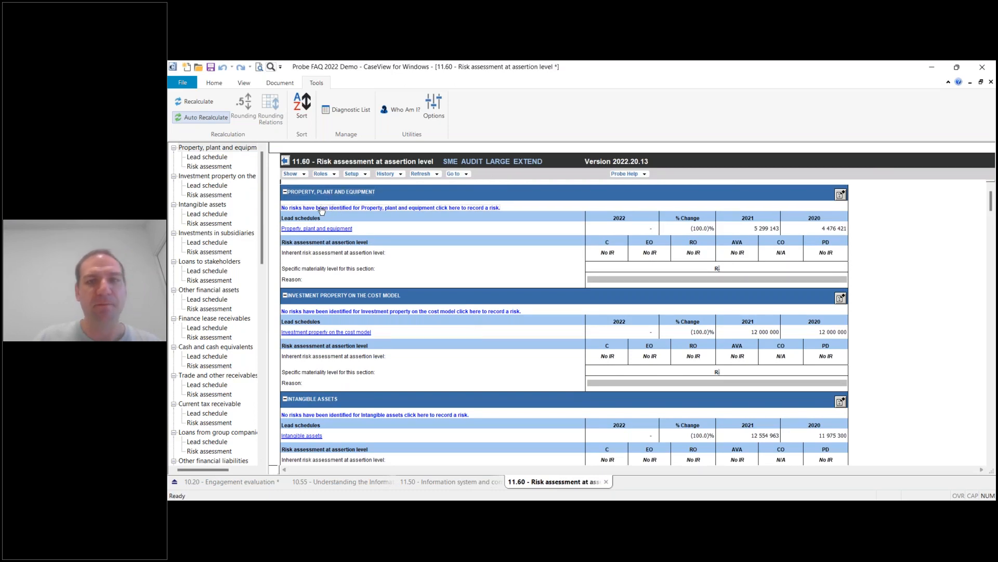
# Step: Start recording a risk for Property, plant and equipment and enter "Description of risk" as its description
pyautogui.click(412, 205)
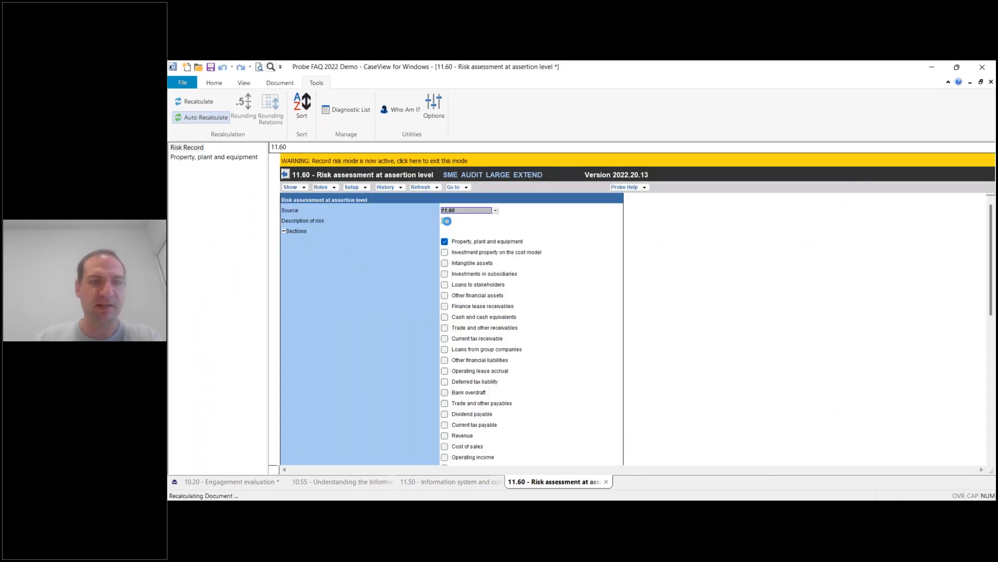
pyautogui.click(447, 221)
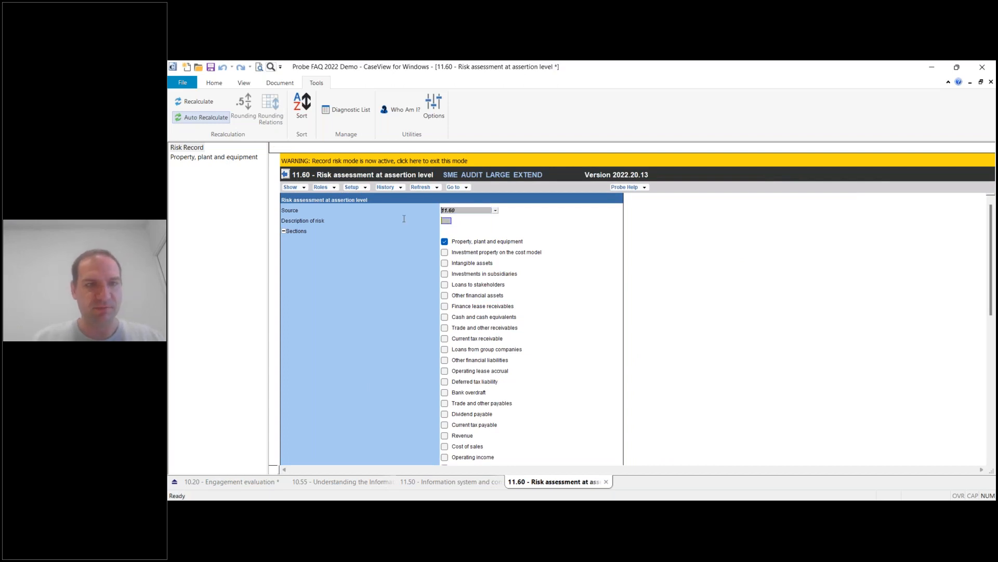
pyautogui.click(308, 221)
pyautogui.click(446, 221)
pyautogui.write('Description of risk')
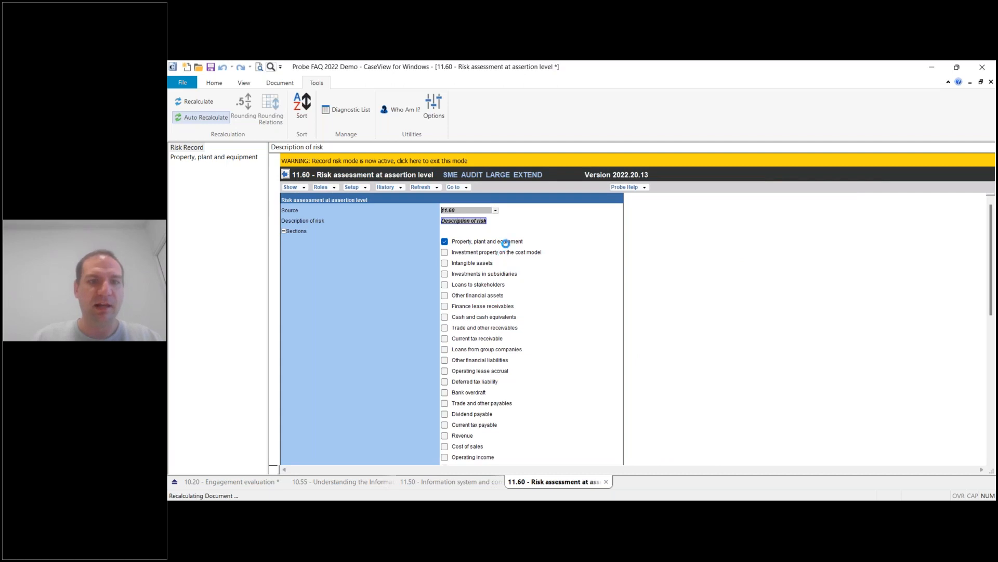
# Step: Set Complexity as the risk's inherent risk factor and select assertion C
pyautogui.scroll(-8, 505, 242)
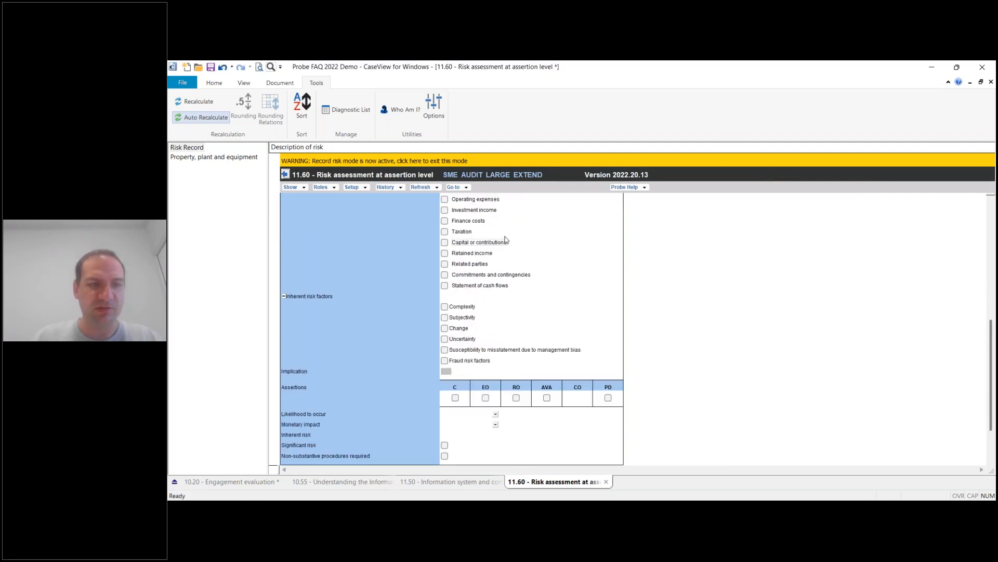
pyautogui.click(445, 307)
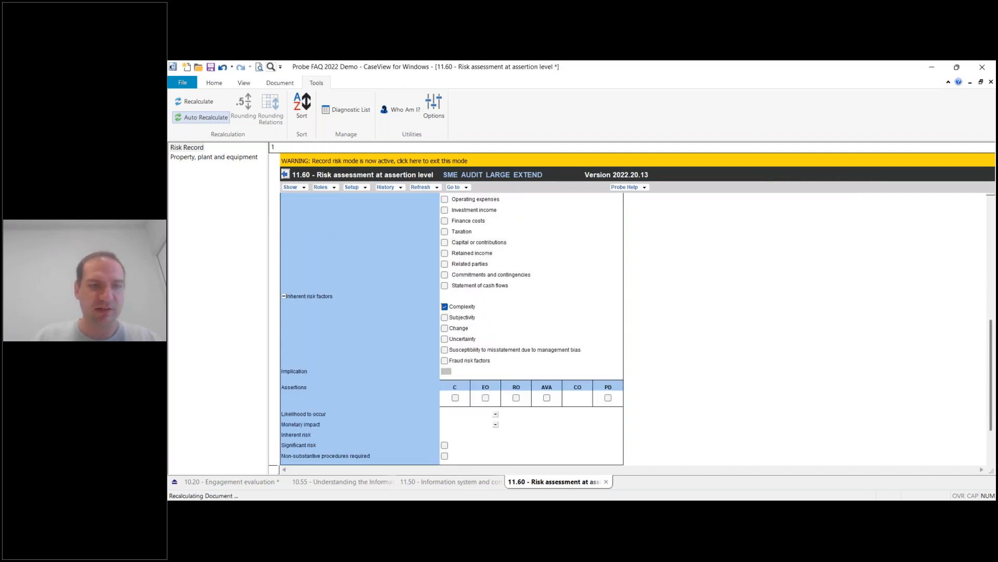
pyautogui.click(455, 398)
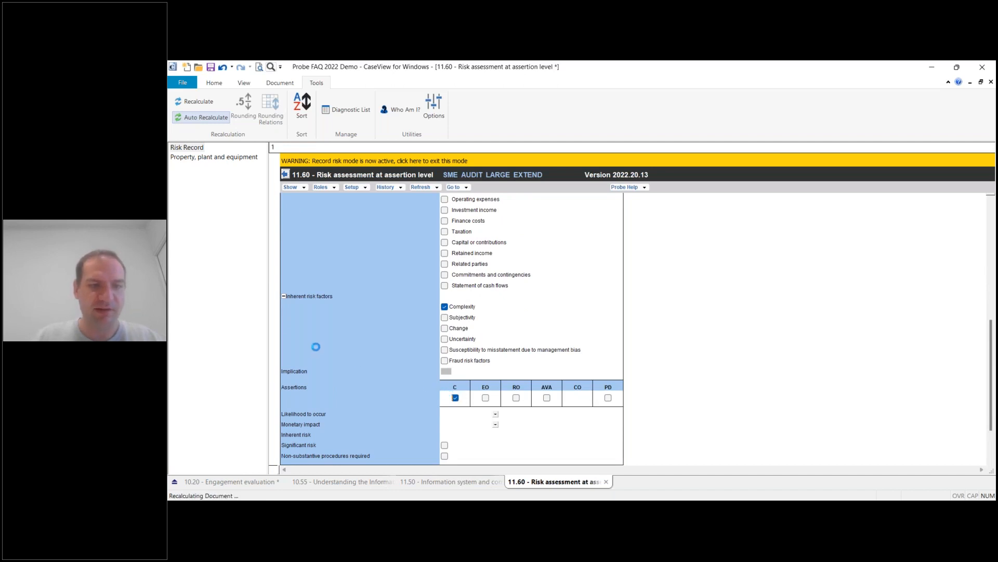
# Step: Set the risk's likelihood to occur to Very likely and its monetary impact to High
pyautogui.scroll(-1, 317, 347)
pyautogui.click(495, 382)
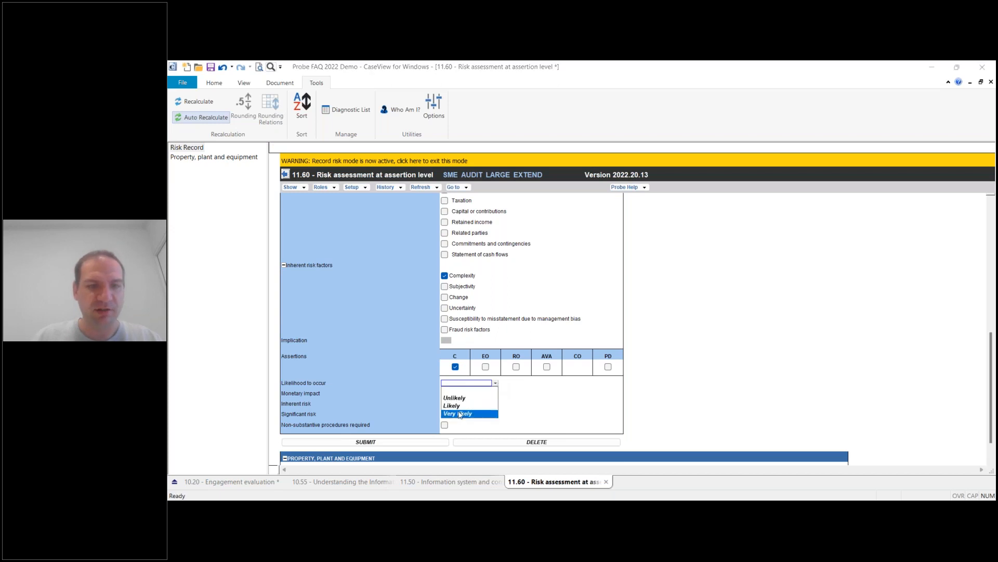
pyautogui.click(460, 413)
pyautogui.click(496, 393)
pyautogui.click(465, 421)
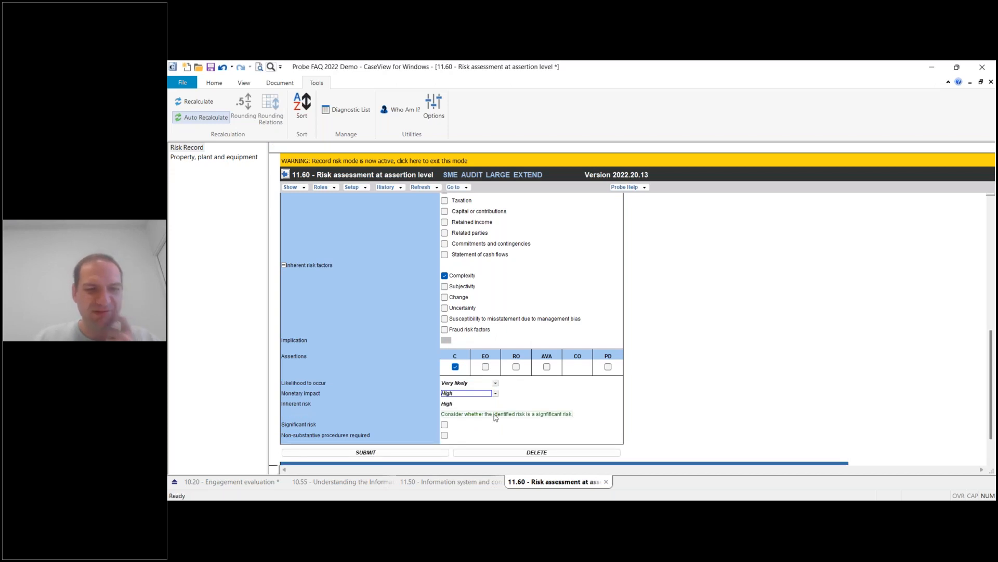
# Step: Mark the property, plant and equipment risk as a significant risk
pyautogui.scroll(-1, 496, 416)
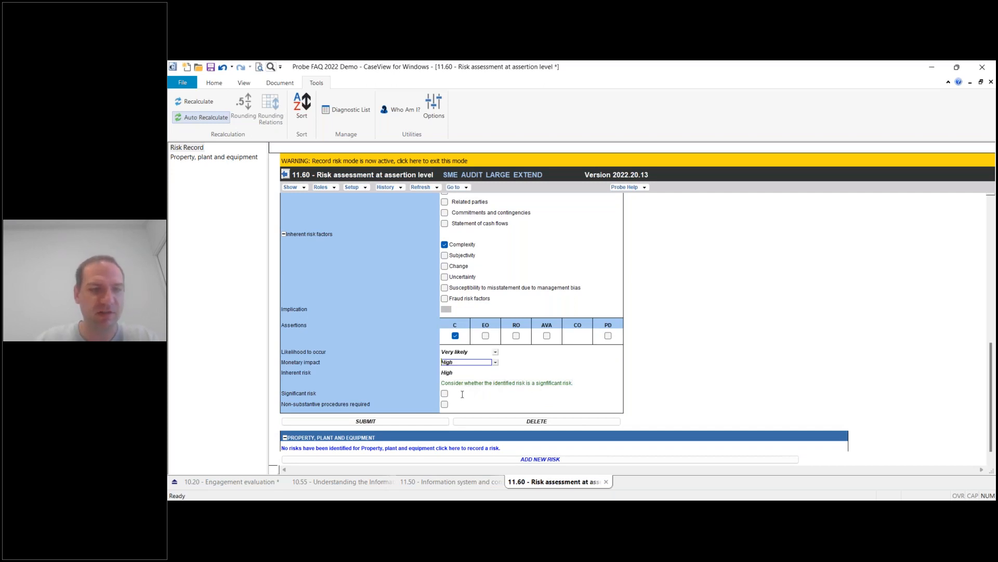
pyautogui.click(447, 395)
pyautogui.click(445, 394)
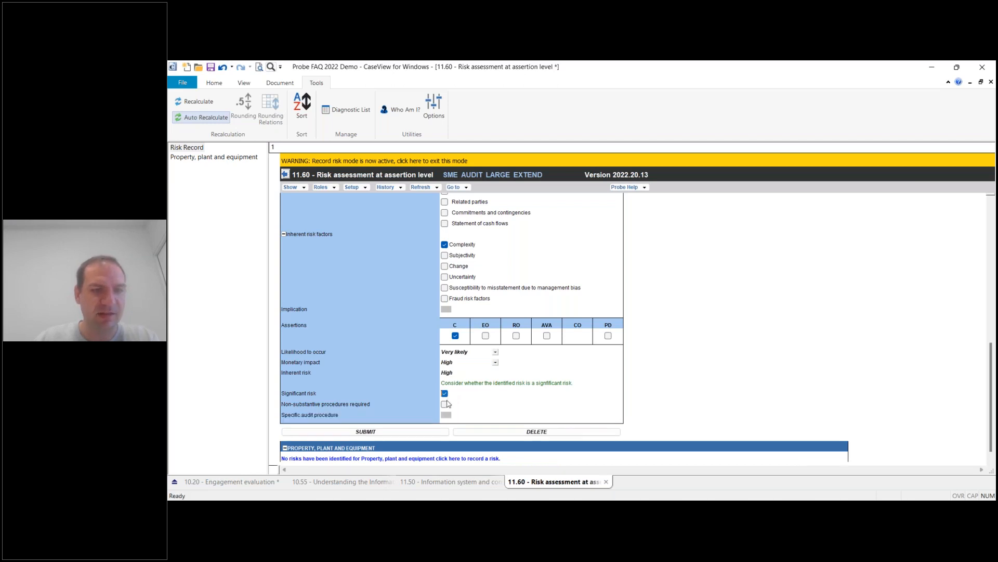
# Step: Enter "Specific audit procedure" as the risk's specific audit procedure and submit the risk record
pyautogui.click(446, 415)
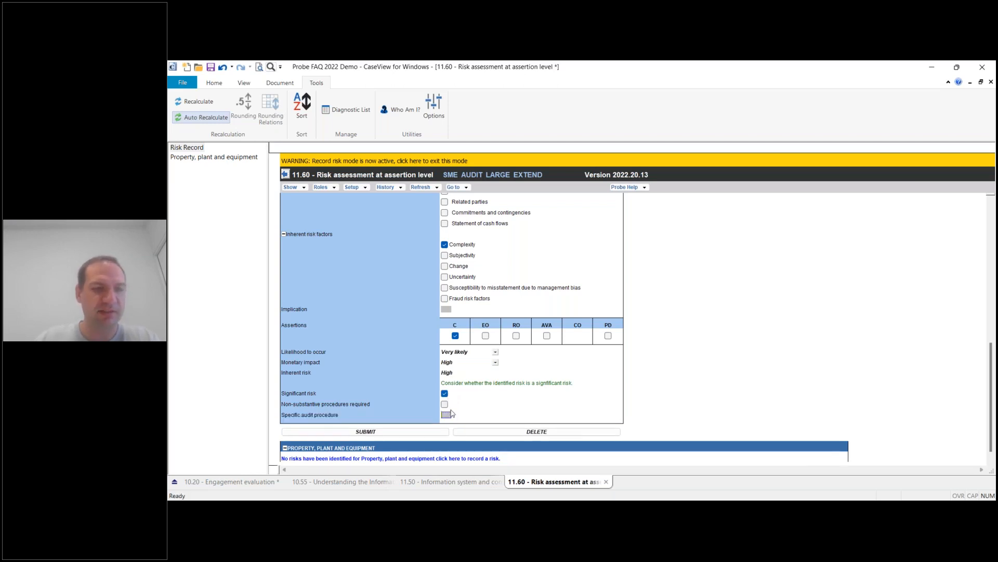
pyautogui.click(331, 417)
pyautogui.click(446, 416)
pyautogui.click(445, 416)
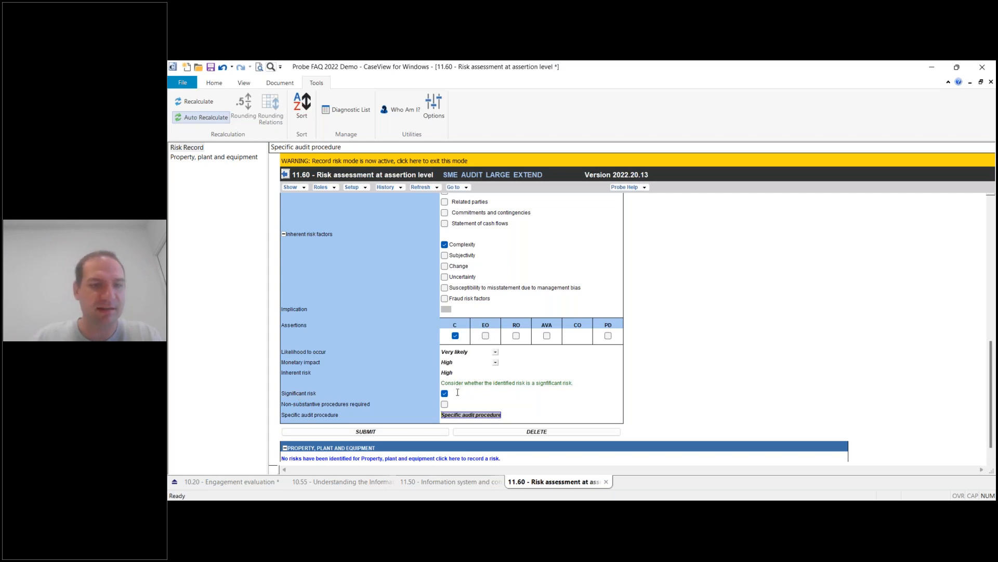
pyautogui.click(288, 415)
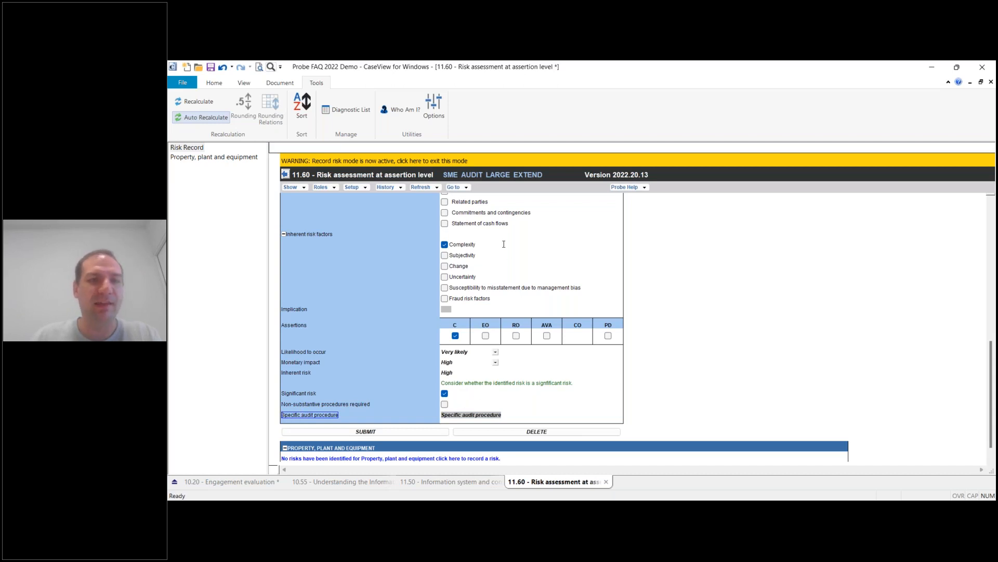
pyautogui.click(370, 432)
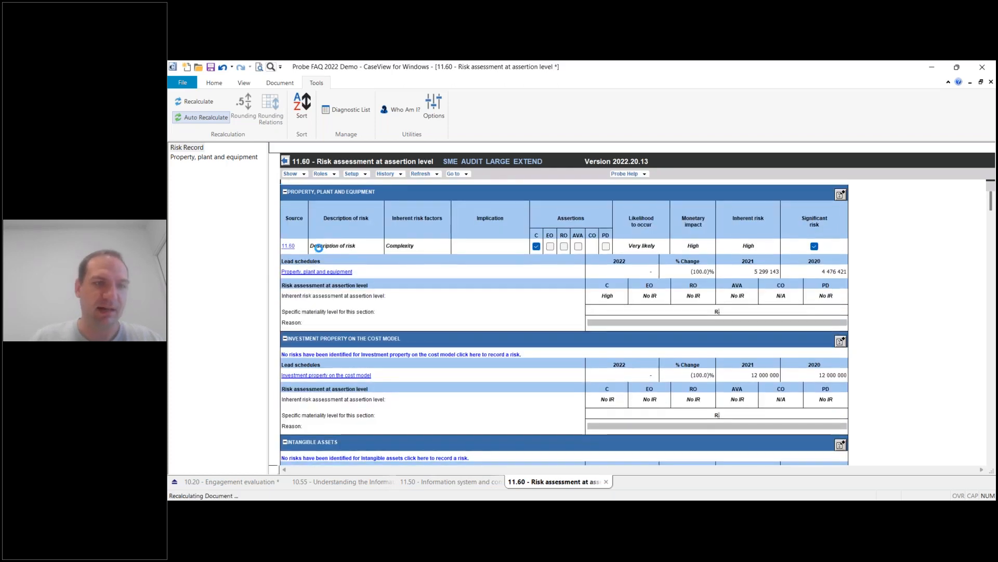
# Step: Switch to the Document Manager in Working Papers and open FIRMSETT, Probe Firm Settings, from the Firm template set-up folder
pyautogui.rightClick(321, 248)
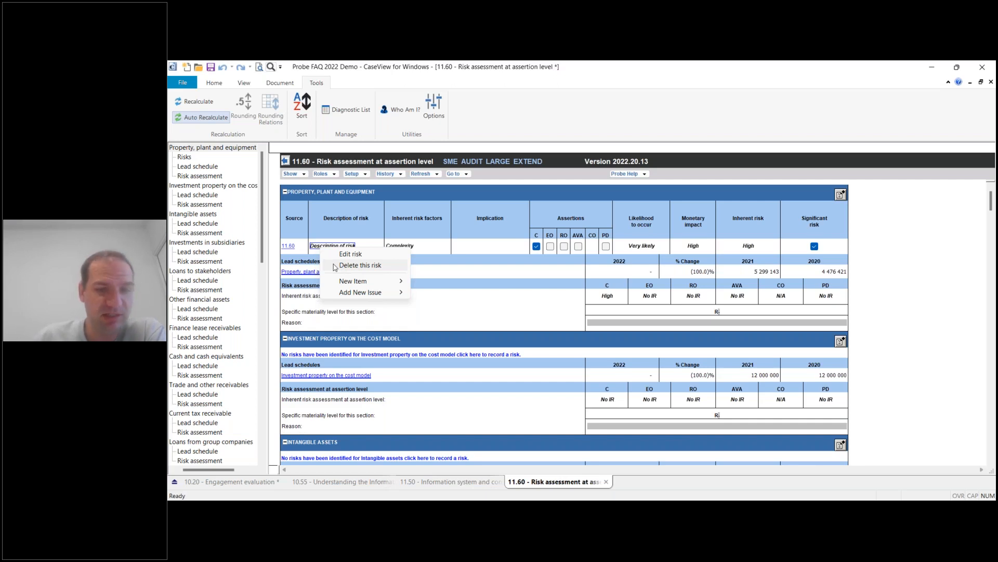
pyautogui.click(546, 511)
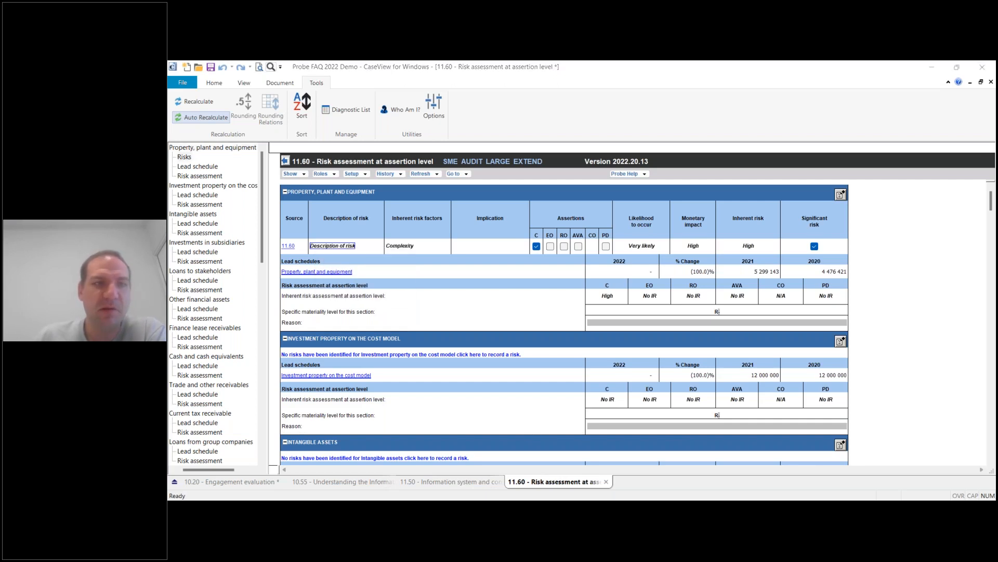
pyautogui.click(510, 468)
pyautogui.scroll(13, 286, 234)
pyautogui.scroll(15, 821, 343)
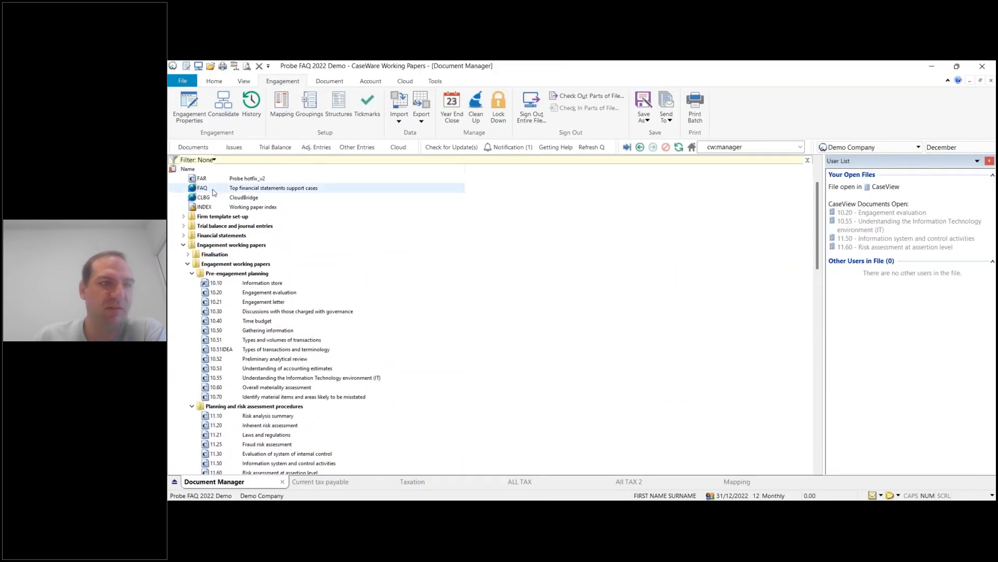
pyautogui.click(183, 217)
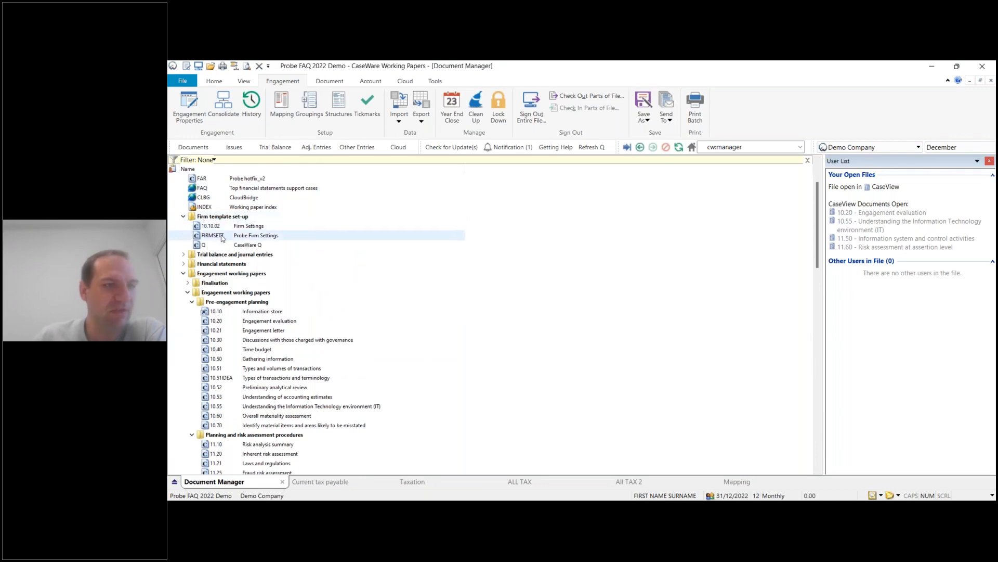
pyautogui.doubleClick(222, 238)
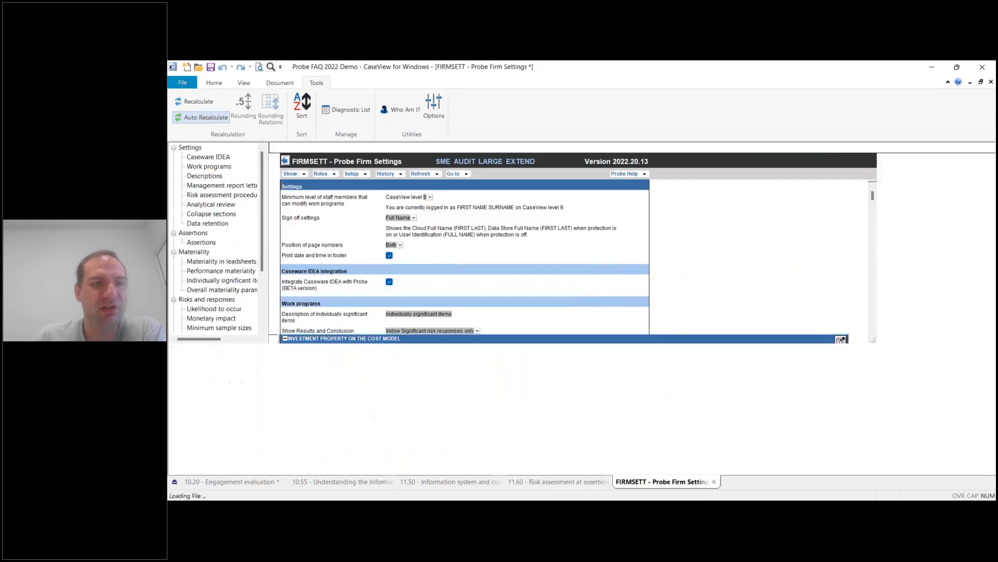
# Step: Inspect the available CaseView levels for the minimum staff level that can modify work programs, without changing the setting
pyautogui.click(331, 204)
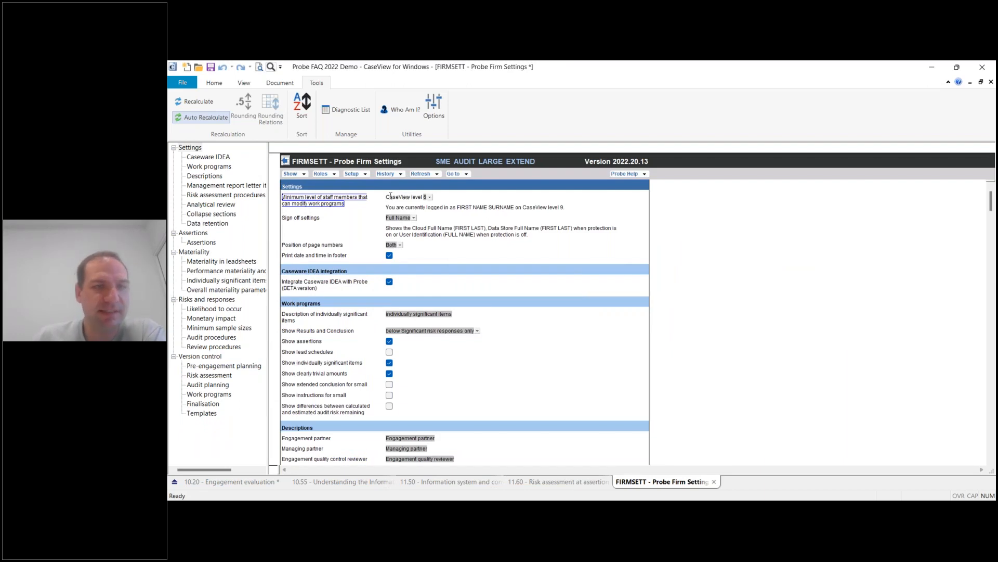
pyautogui.click(429, 197)
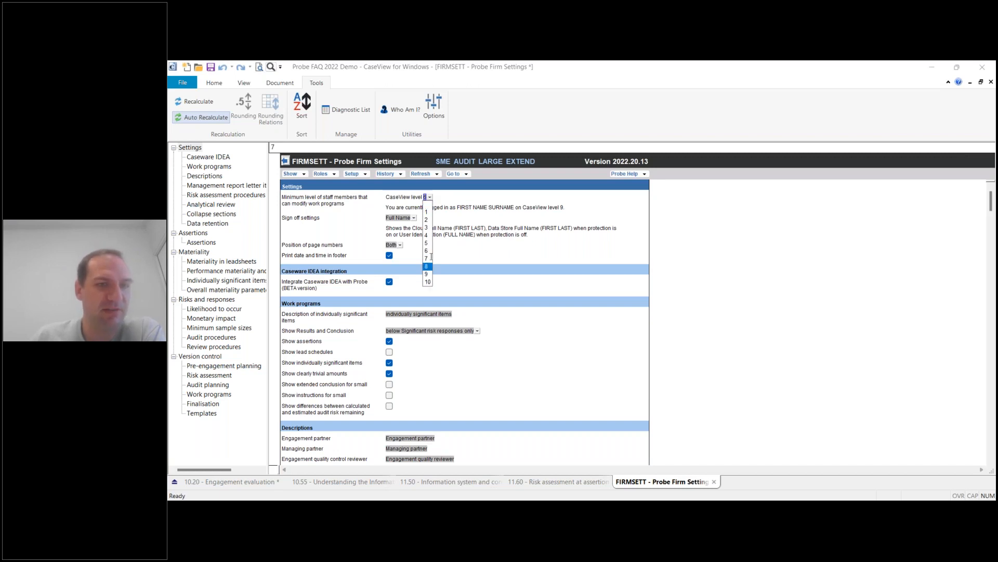
pyautogui.click(465, 200)
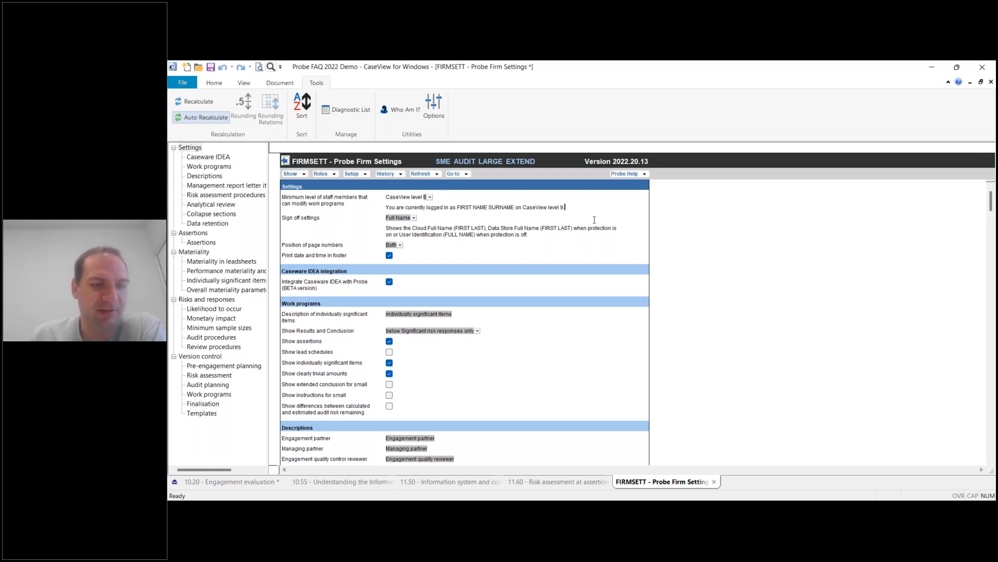
# Step: Return to document 11.60, reopen the Property, plant and equipment risk for editing, and inspect its specific audit procedure
pyautogui.click(527, 482)
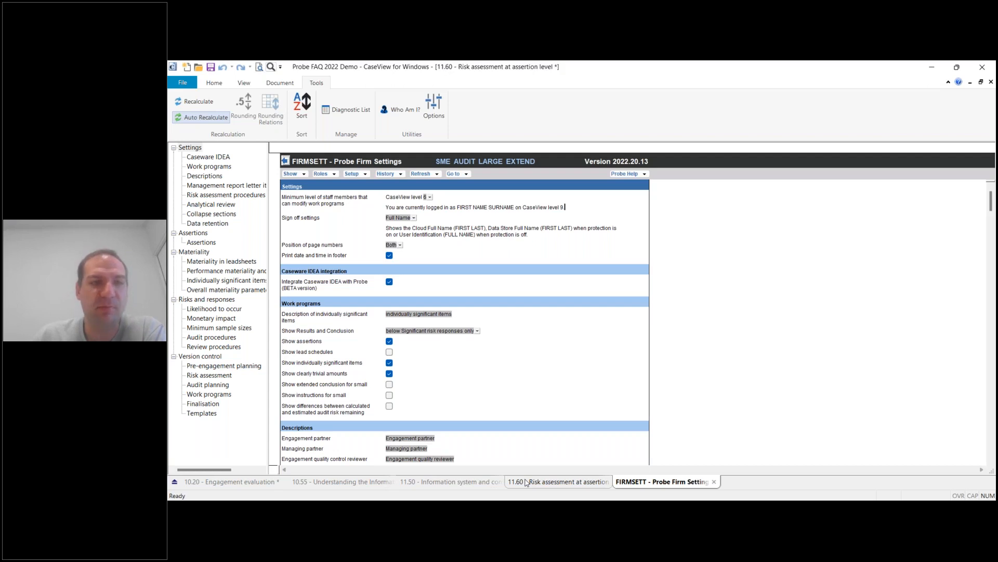
pyautogui.rightClick(339, 248)
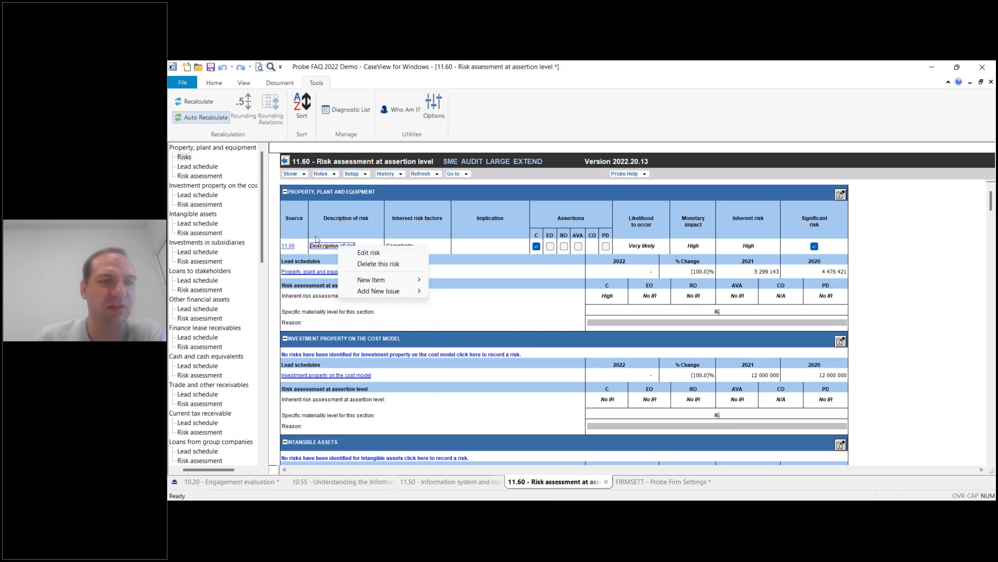
pyautogui.click(372, 243)
pyautogui.rightClick(332, 244)
pyautogui.click(345, 249)
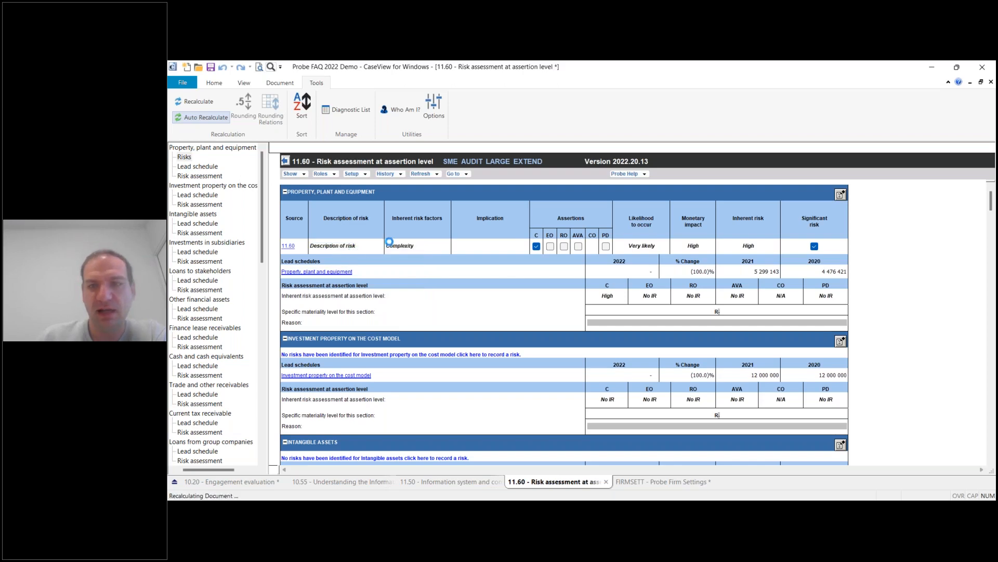
pyautogui.scroll(-10, 389, 327)
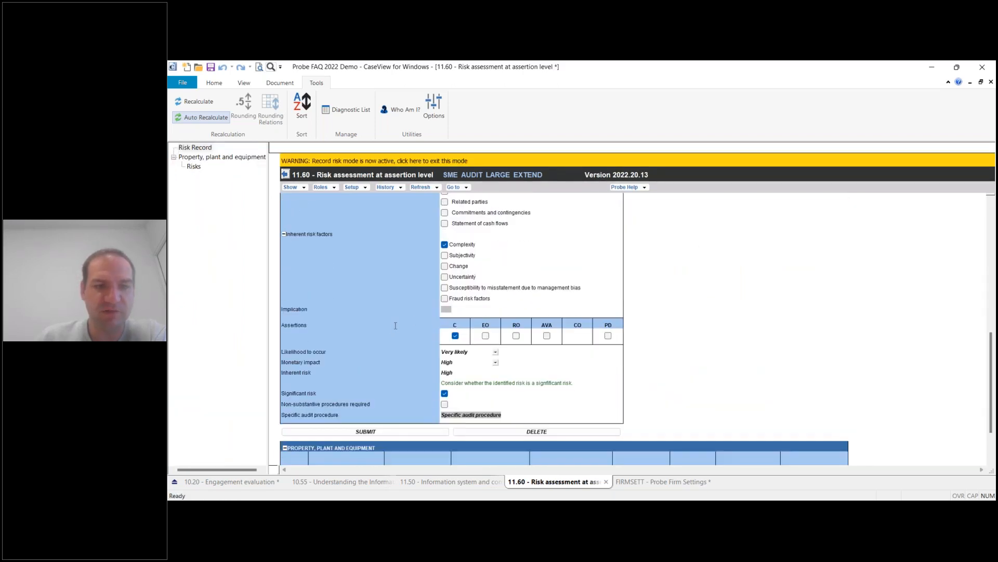
pyautogui.click(471, 415)
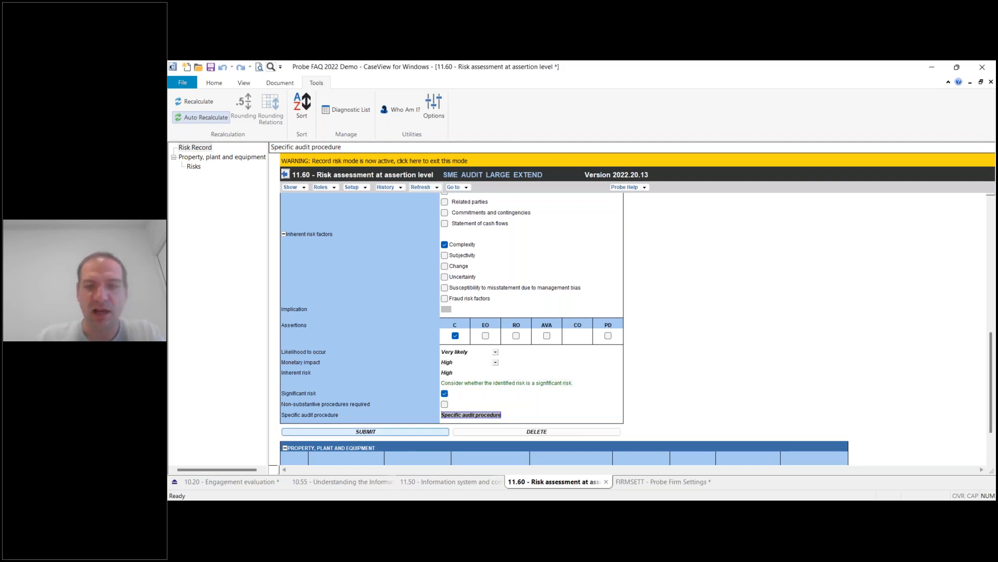
# Step: Open document 11.20, Inherent risk assessment, from the Planning and risk assessment procedures folder in the Document Manager
pyautogui.click(578, 501)
pyautogui.scroll(-3, 259, 368)
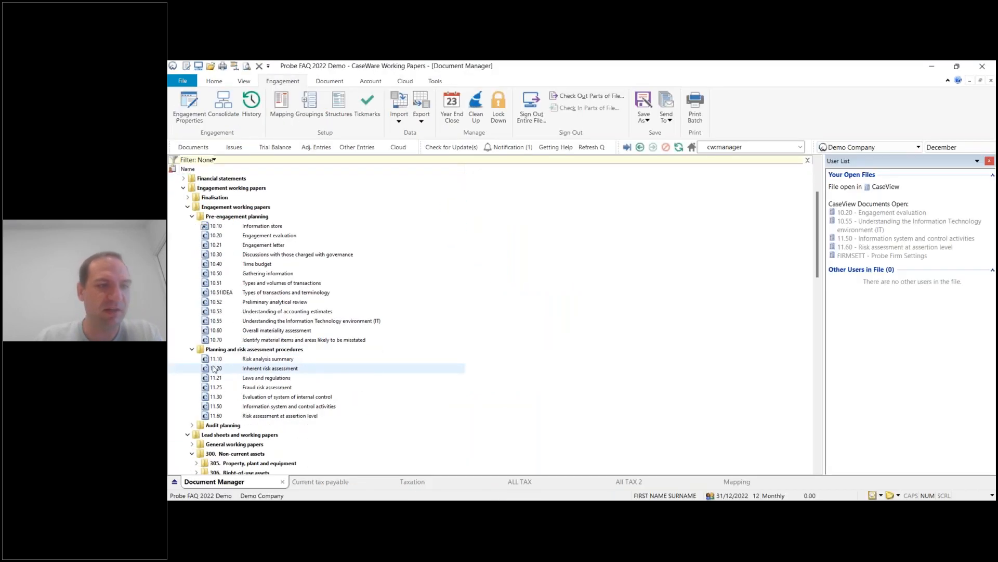
pyautogui.doubleClick(217, 369)
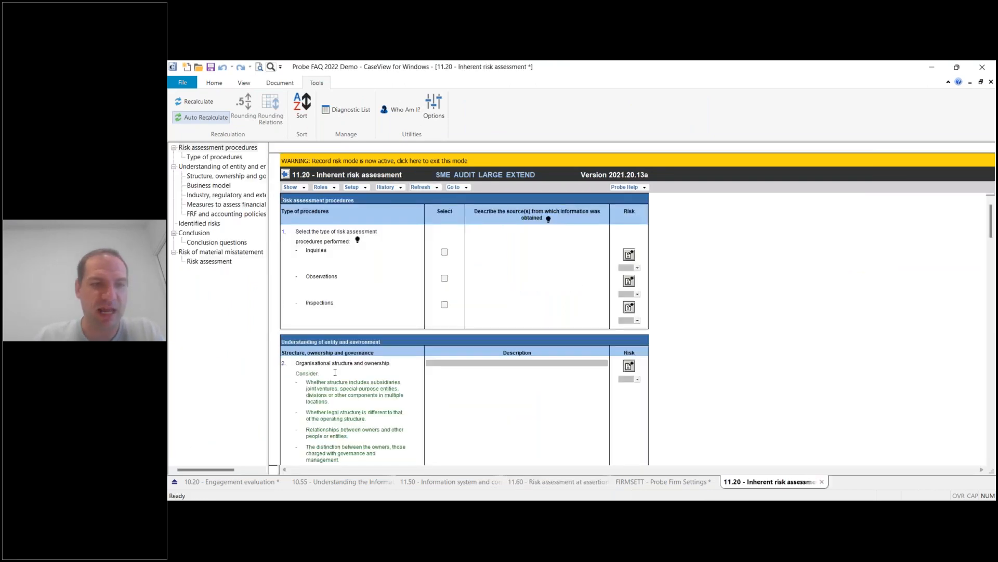
# Step: Review the conclusion and risk of material misstatement sections of 11.20, then open a record for a new inherent risk at financial statement level
pyautogui.click(202, 242)
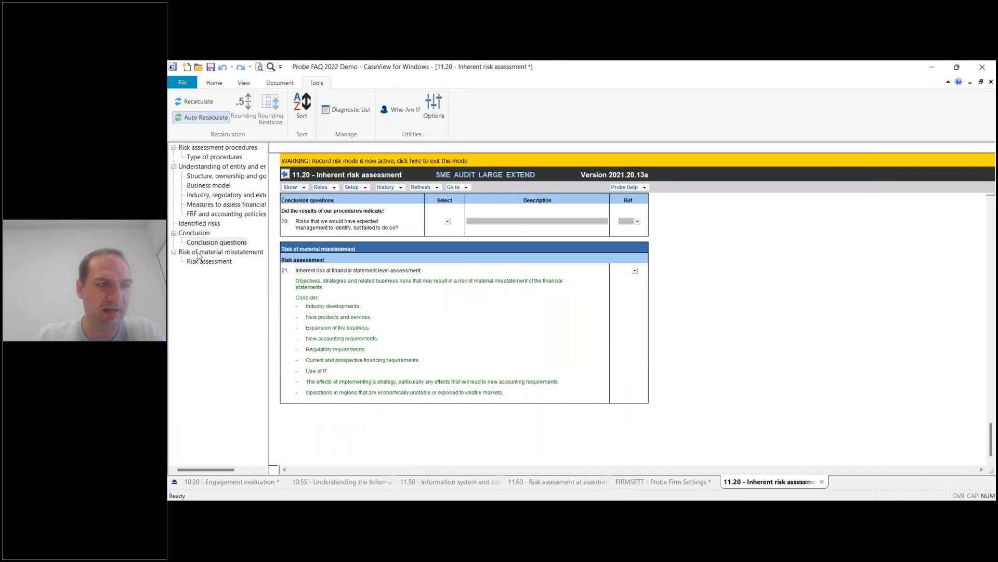
pyautogui.click(198, 253)
pyautogui.scroll(5, 346, 262)
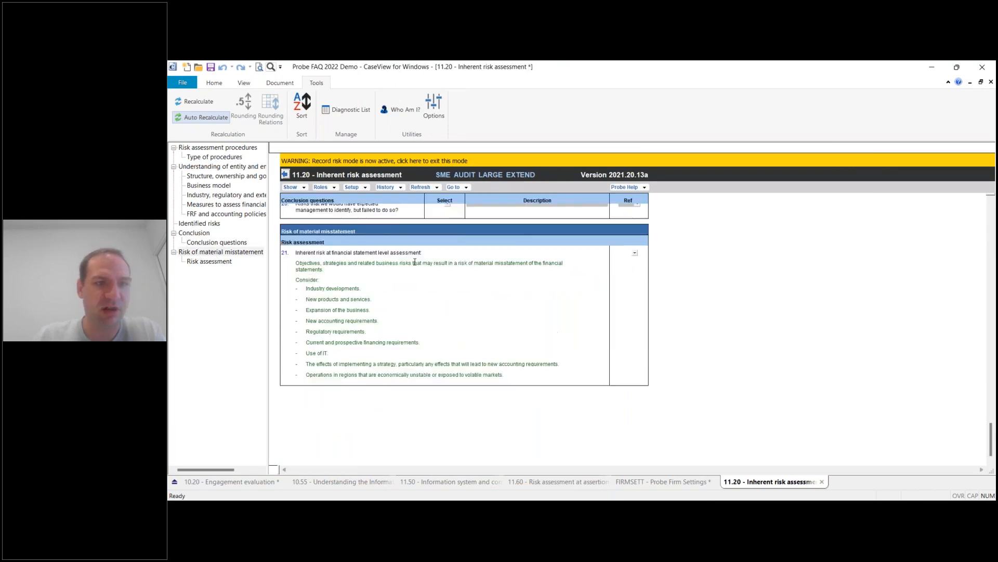
pyautogui.click(457, 335)
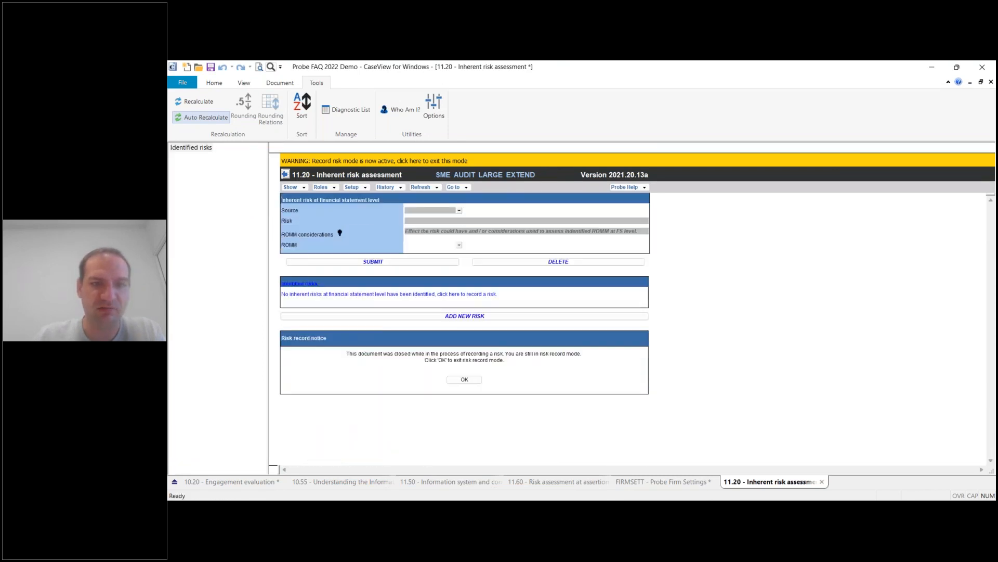
# Step: Set the financial statement level risk's ROMM to High and mark the risk as significant
pyautogui.click(460, 245)
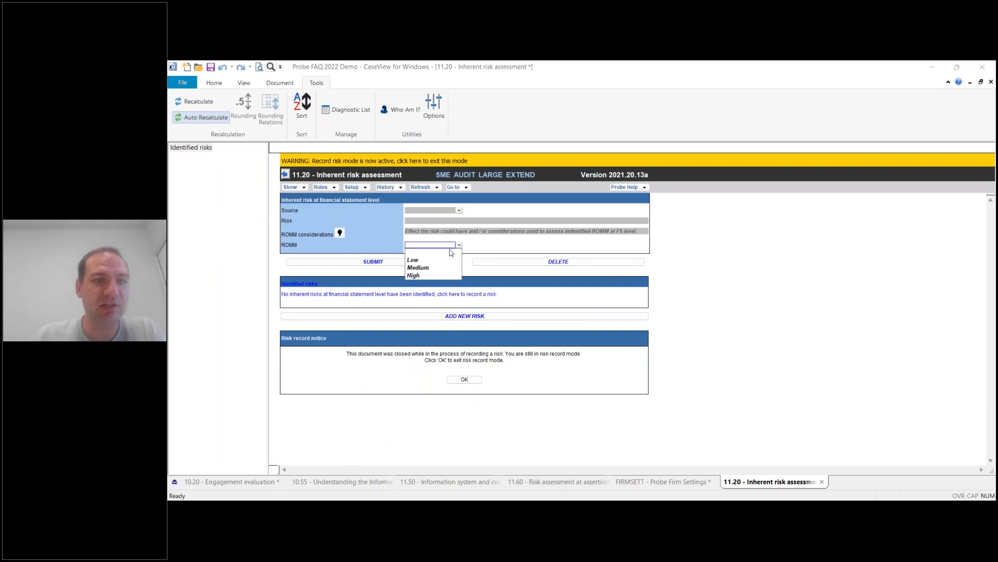
pyautogui.click(425, 275)
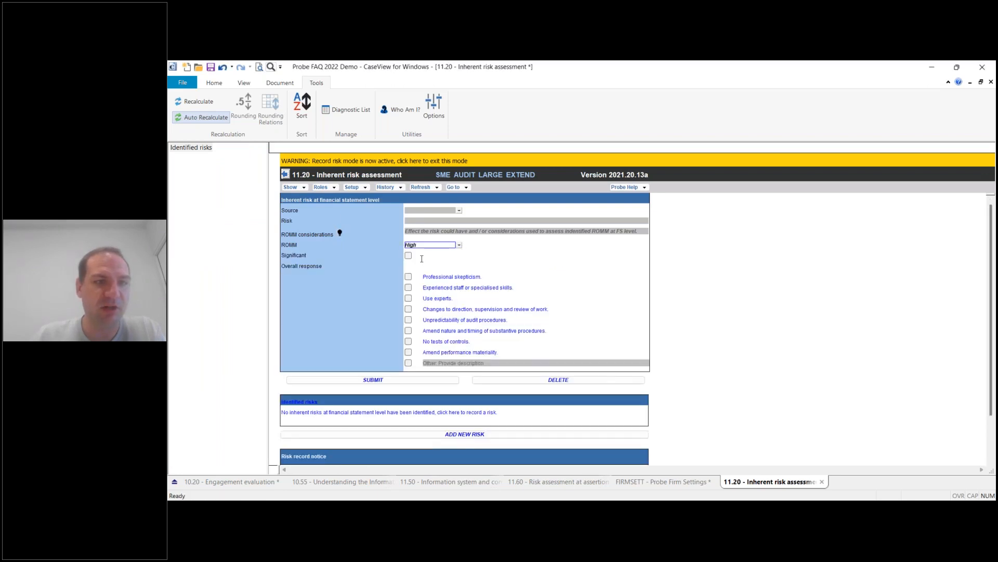
pyautogui.click(408, 255)
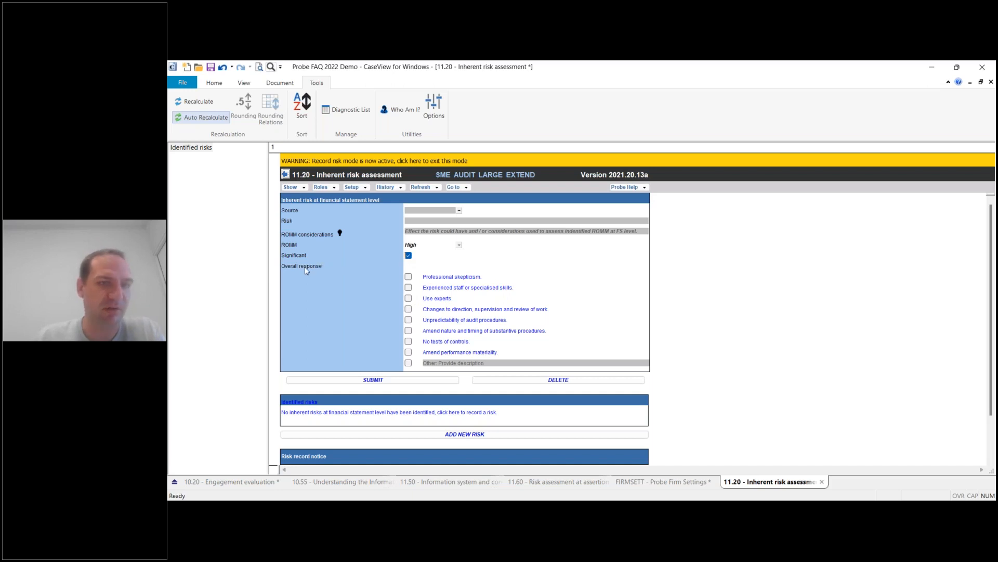
# Step: Enter "Risk" as the risk description in the financial statement level risk record
pyautogui.click(441, 220)
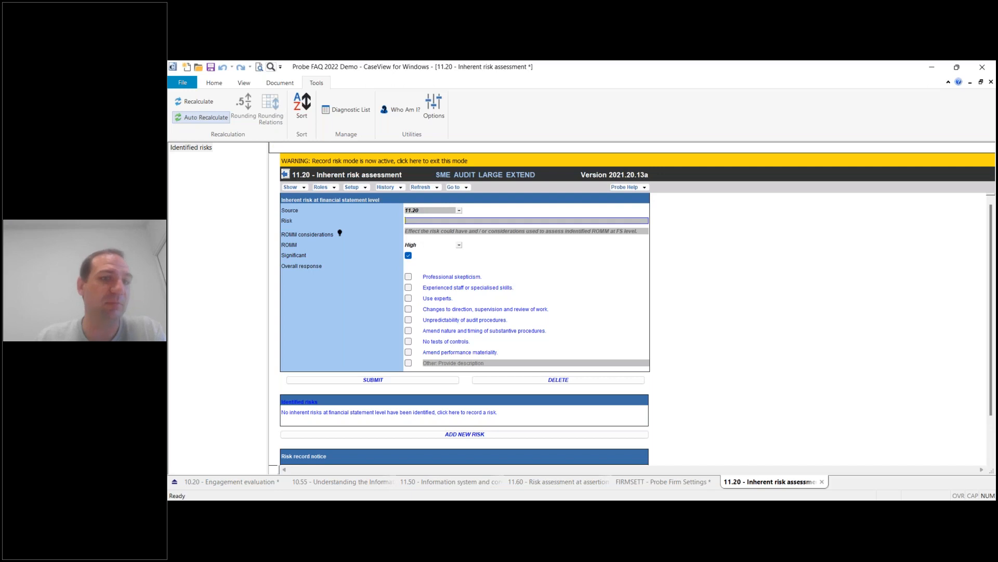
pyautogui.click(290, 222)
pyautogui.click(410, 222)
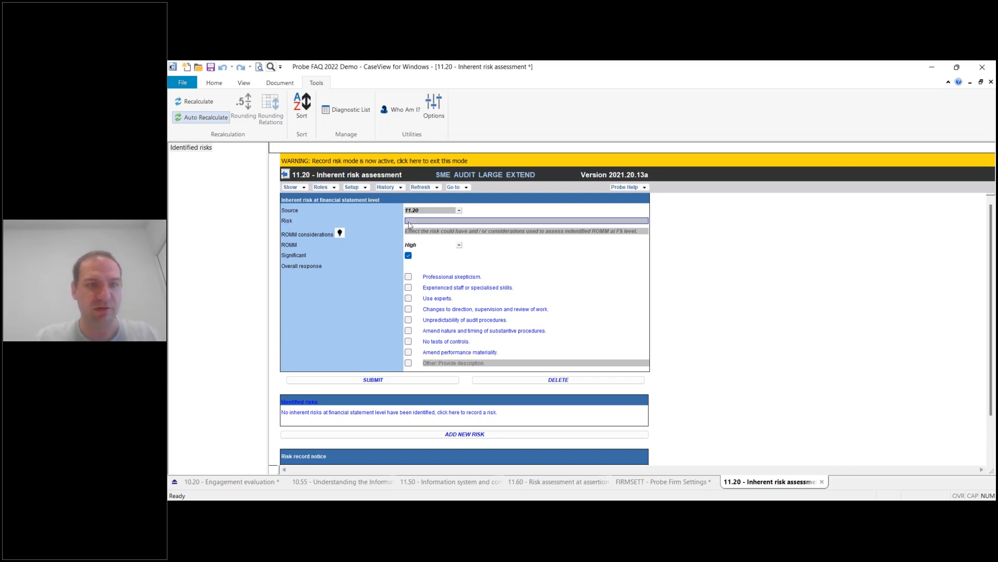
pyautogui.write('Risk')
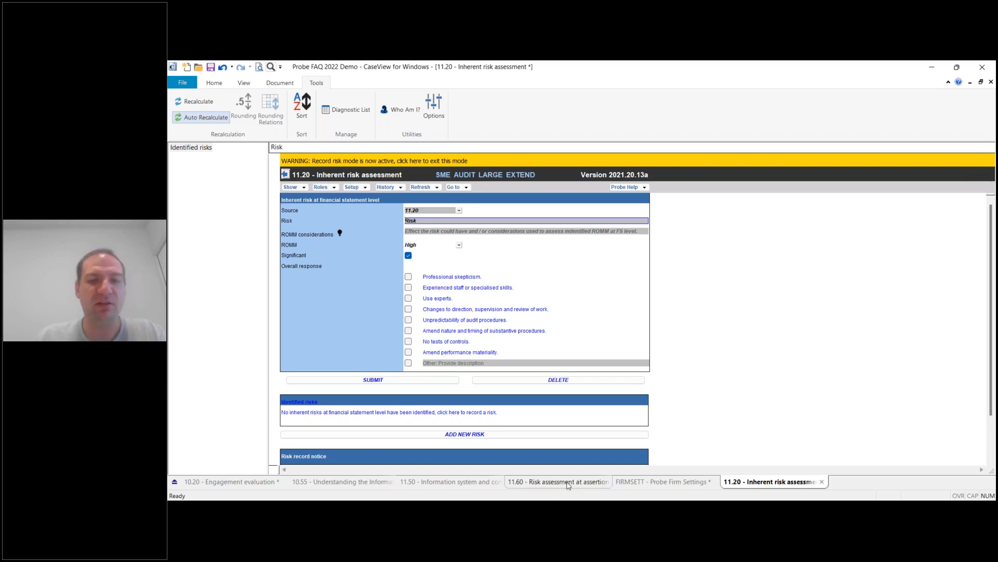
# Step: Return to document 11.60, review the Property, plant and equipment risk record with its specific audit procedure, and delete that risk
pyautogui.click(539, 484)
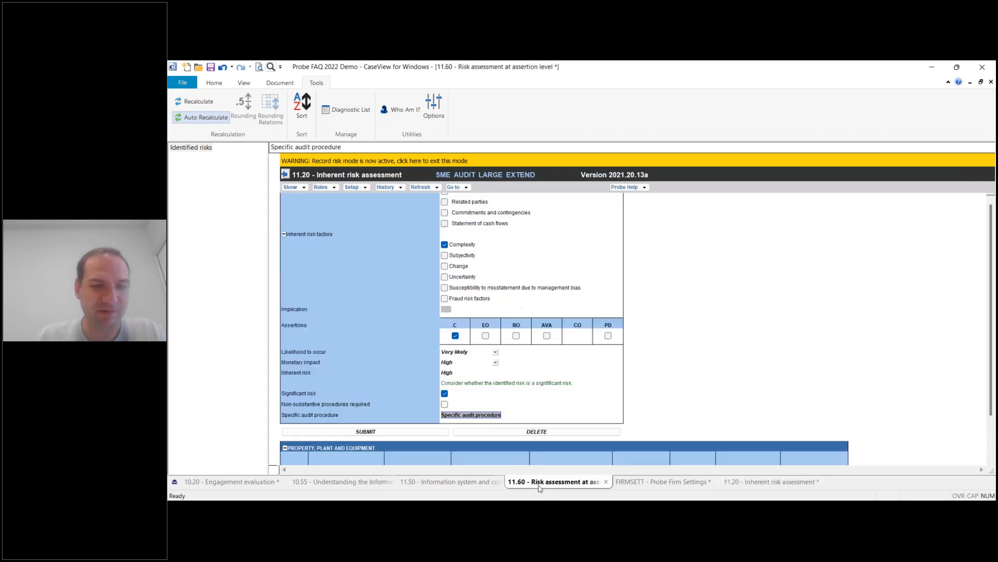
pyautogui.click(320, 416)
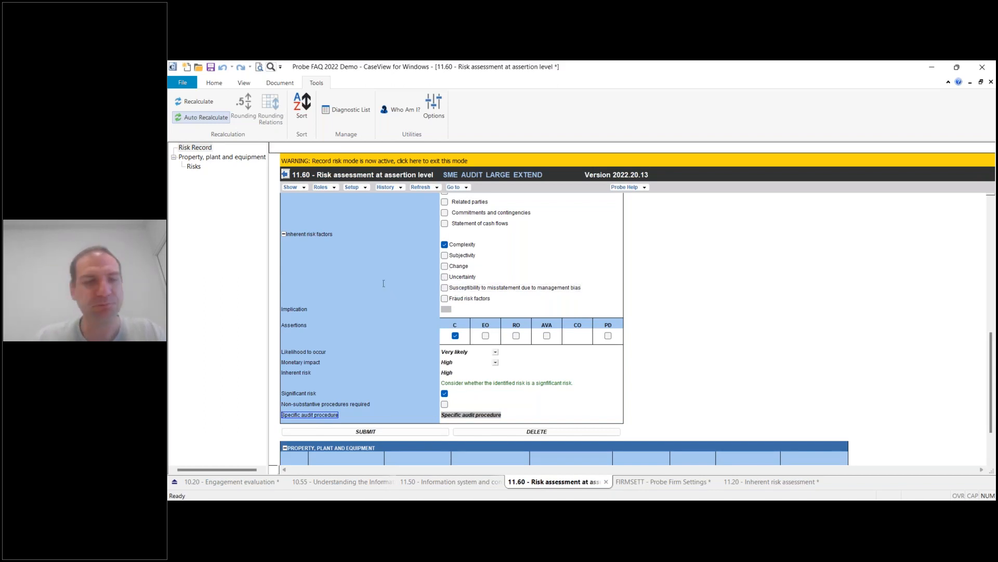
pyautogui.scroll(10, 389, 259)
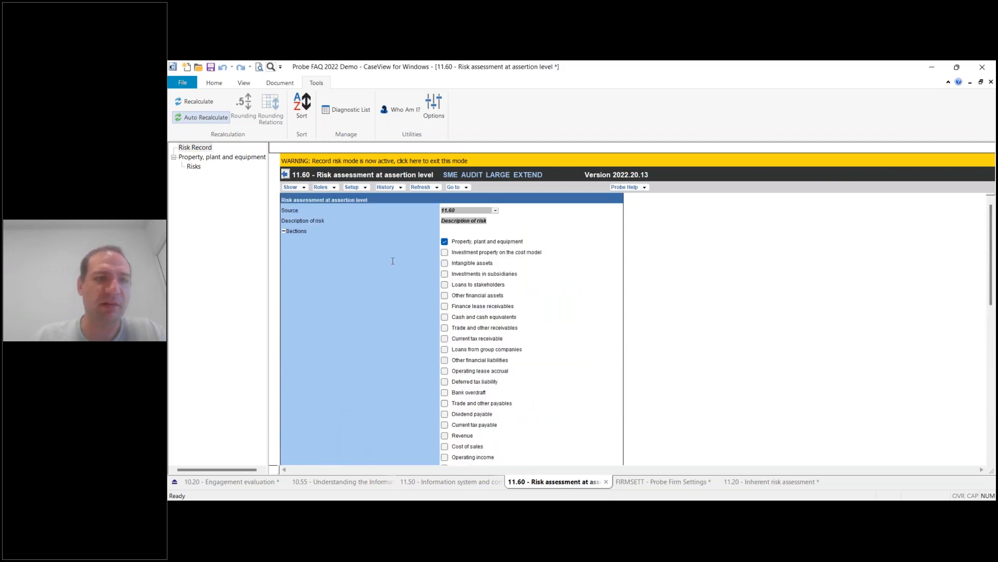
pyautogui.scroll(-10, 414, 269)
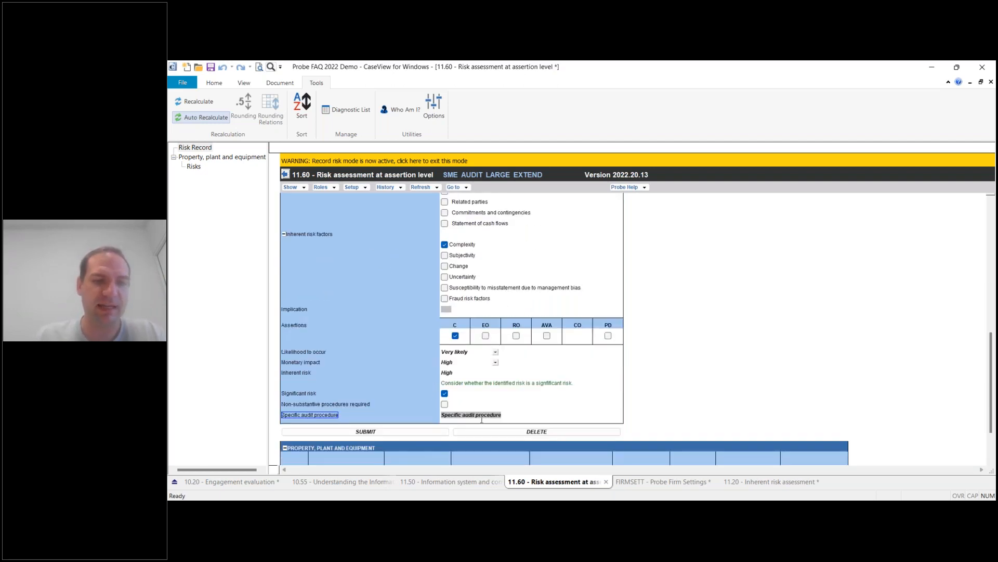
pyautogui.click(526, 432)
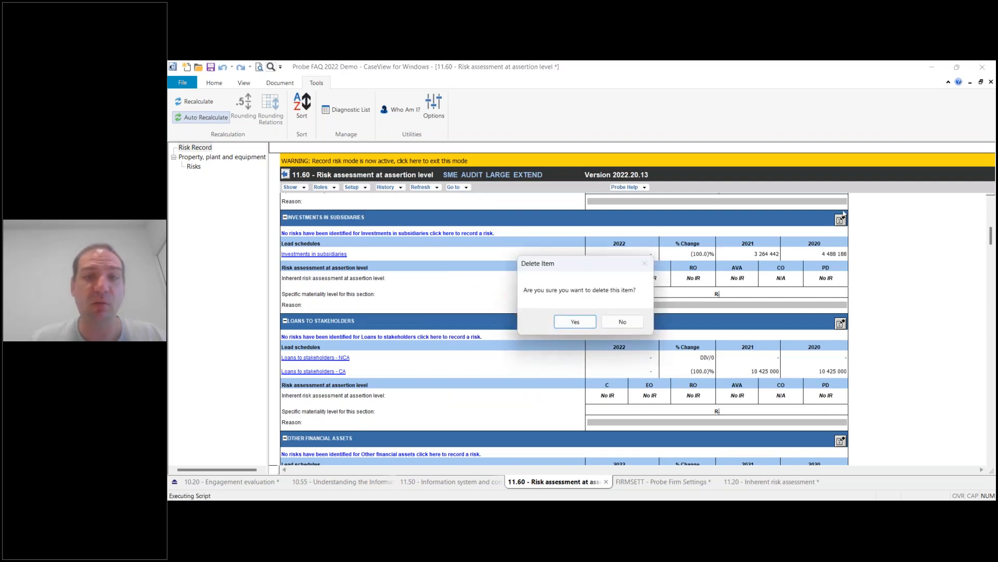
pyautogui.click(575, 320)
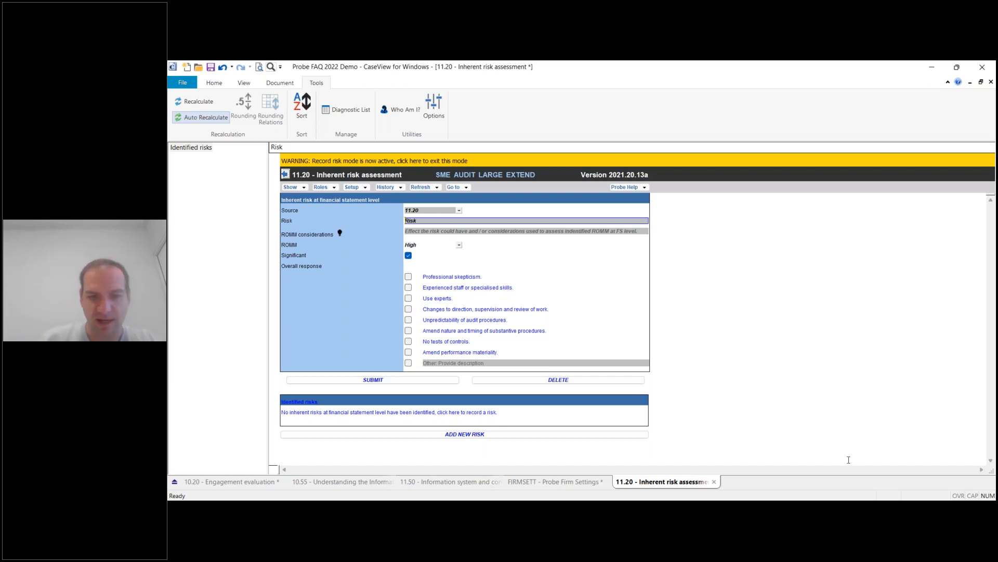
# Step: Switch back to the Document Manager in Working Papers and open FAR, Probe hotfix_v2
pyautogui.hotkey('alt', 'Tab')
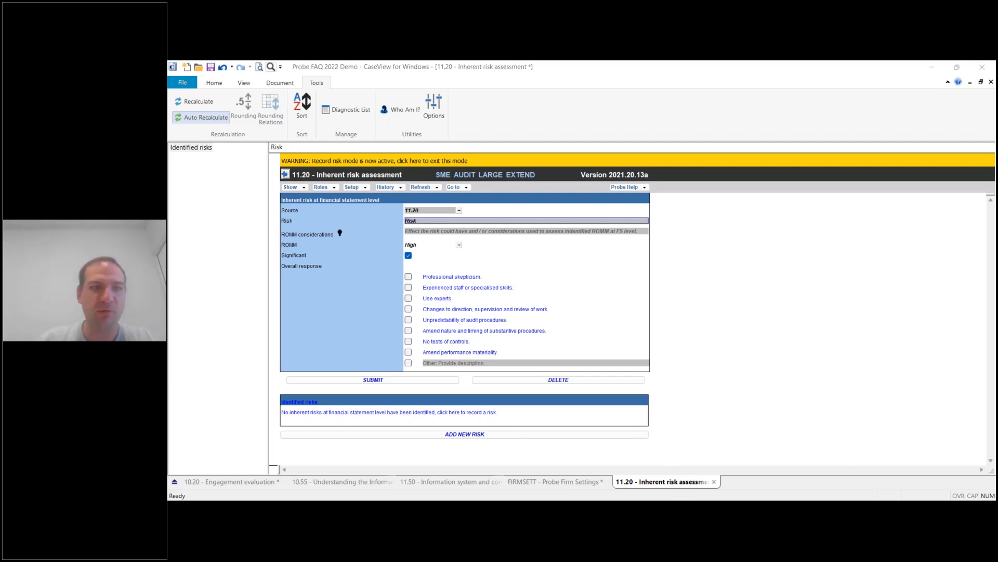
pyautogui.hotkey('alt', 'Tab')
pyautogui.scroll(3, 237, 198)
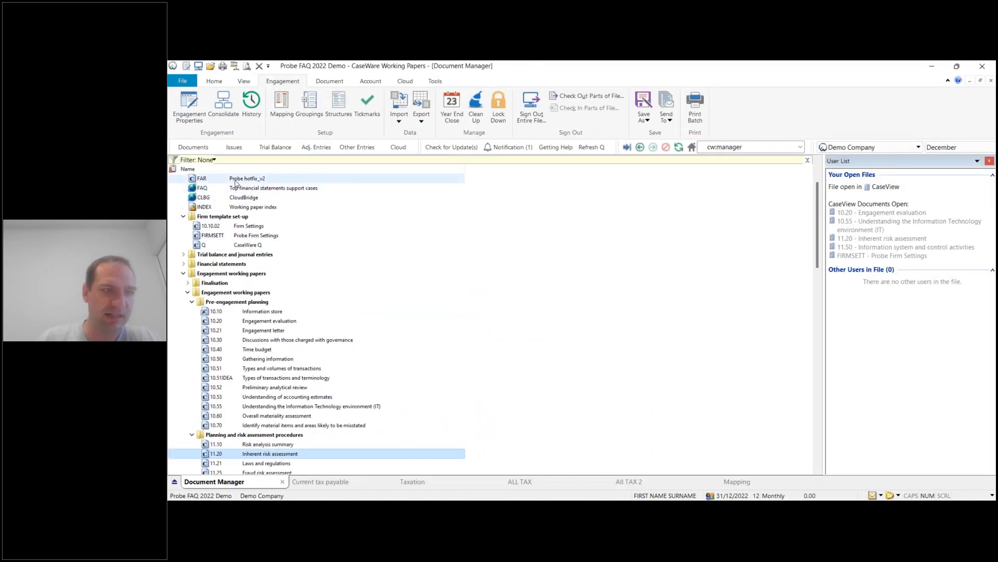
pyautogui.doubleClick(235, 180)
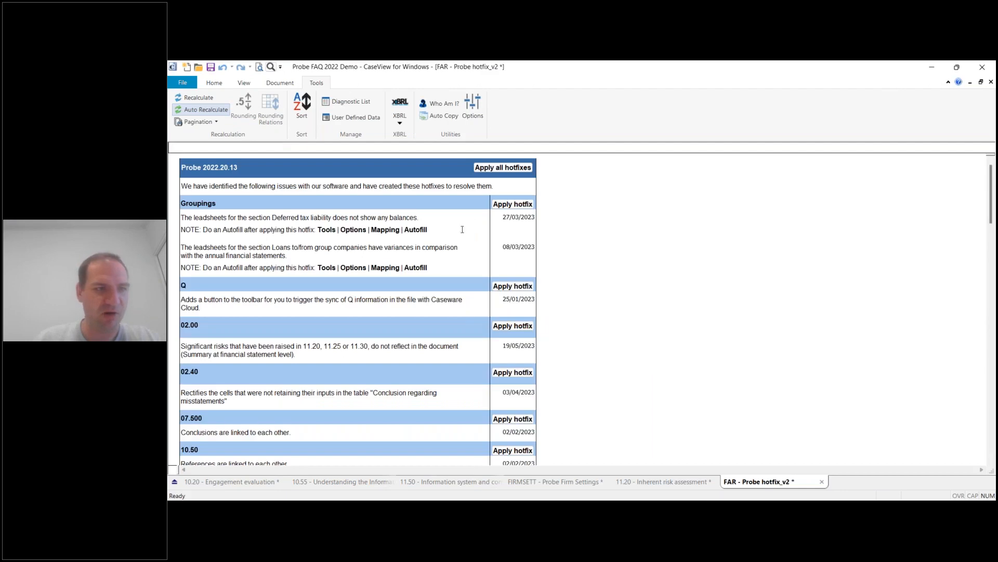
# Step: Examine the hotfix list for document 10.51, including the reference cell issue and the linked responses in the 'Types of procedures' table
pyautogui.scroll(-4, 346, 374)
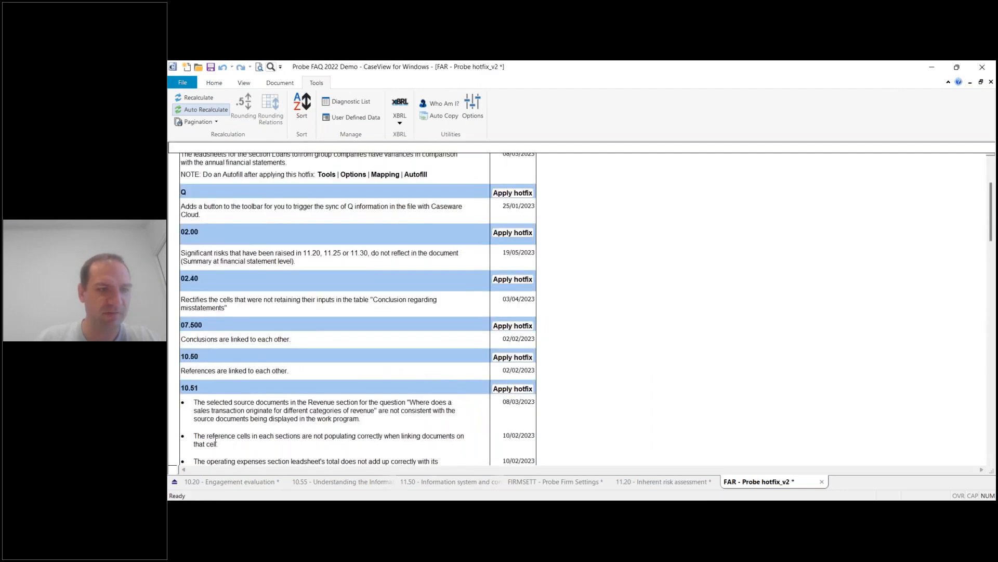
pyautogui.scroll(-2, 340, 306)
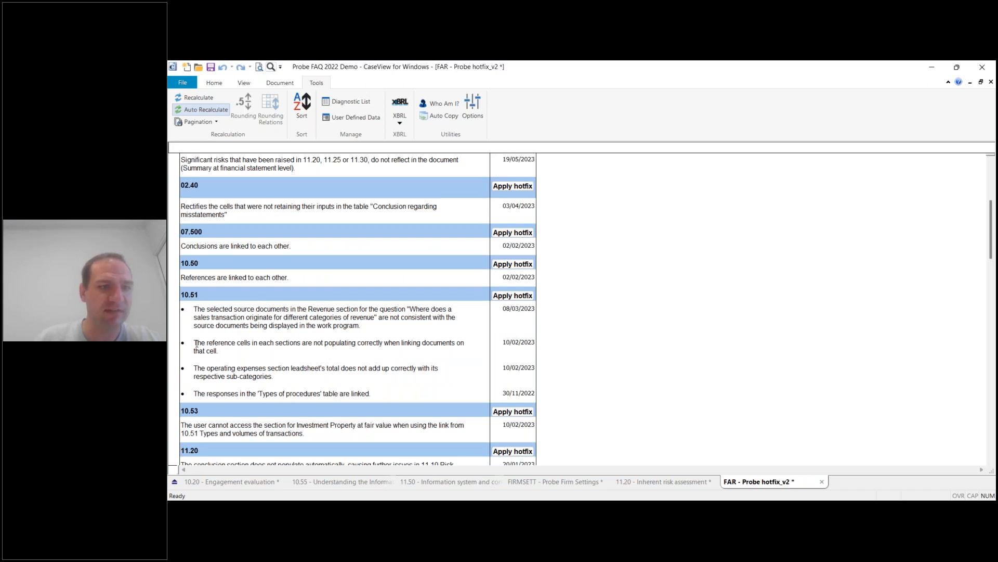
pyautogui.moveTo(196, 345); pyautogui.dragTo(342, 351)
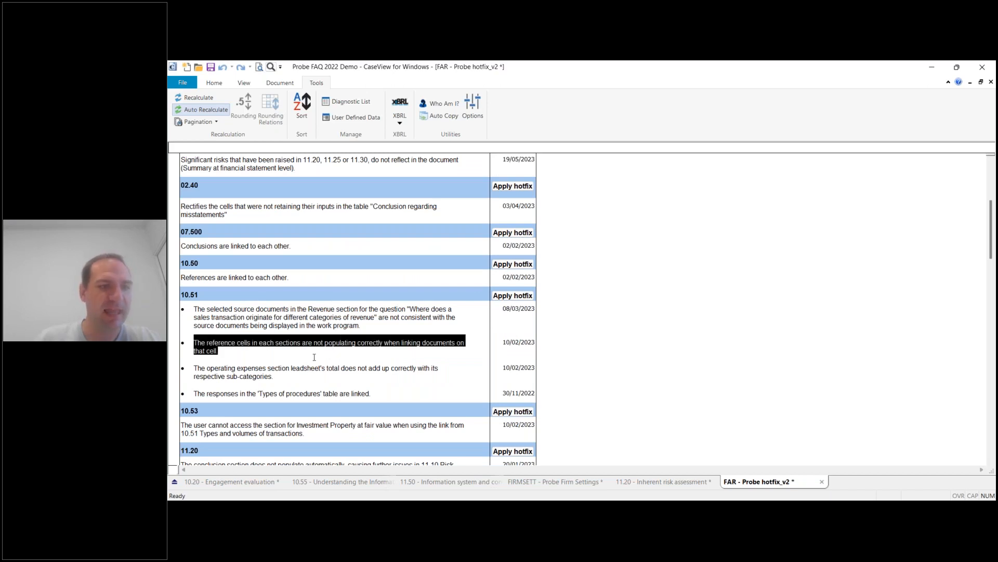
pyautogui.moveTo(378, 392); pyautogui.dragTo(207, 395)
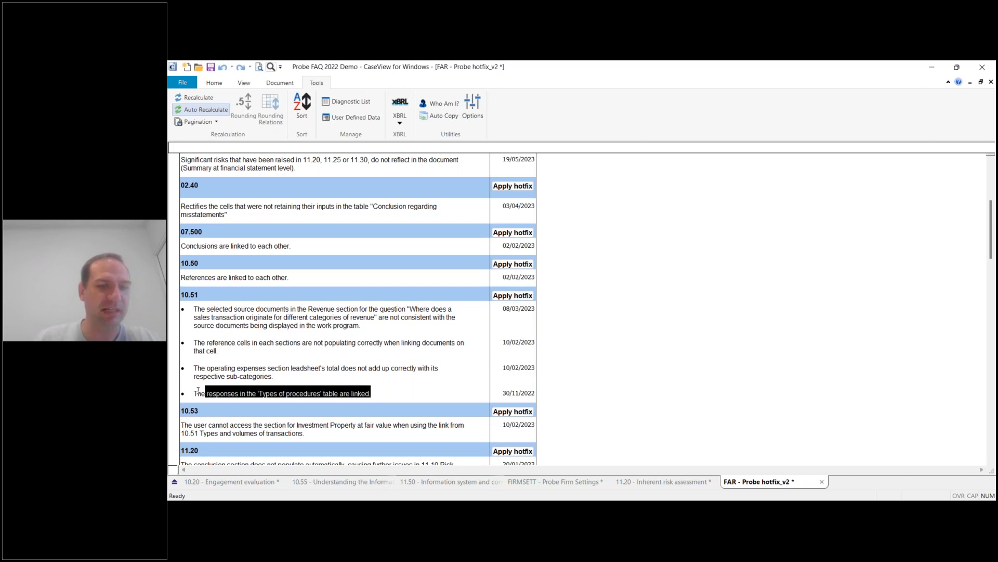
pyautogui.click(198, 390)
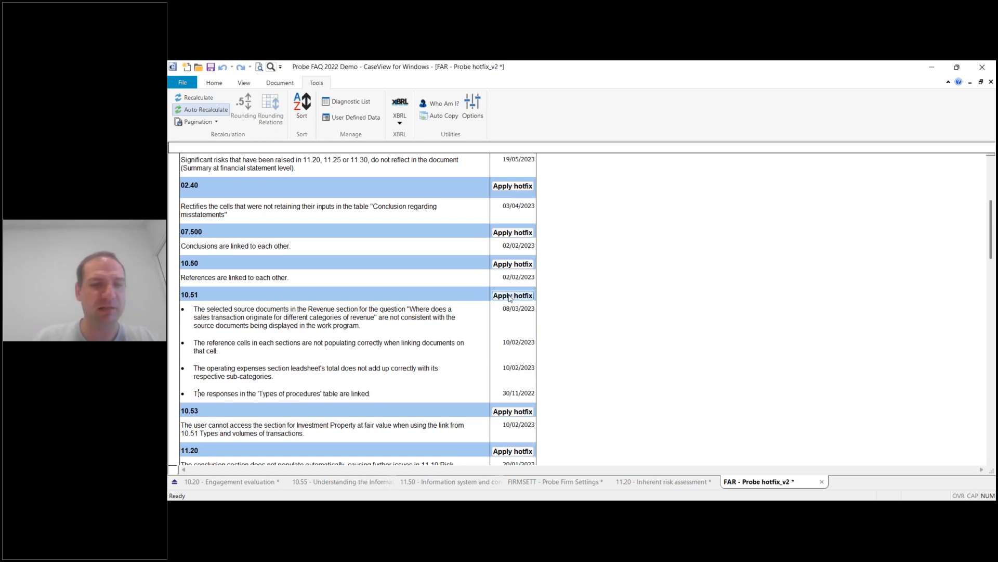
pyautogui.doubleClick(184, 295)
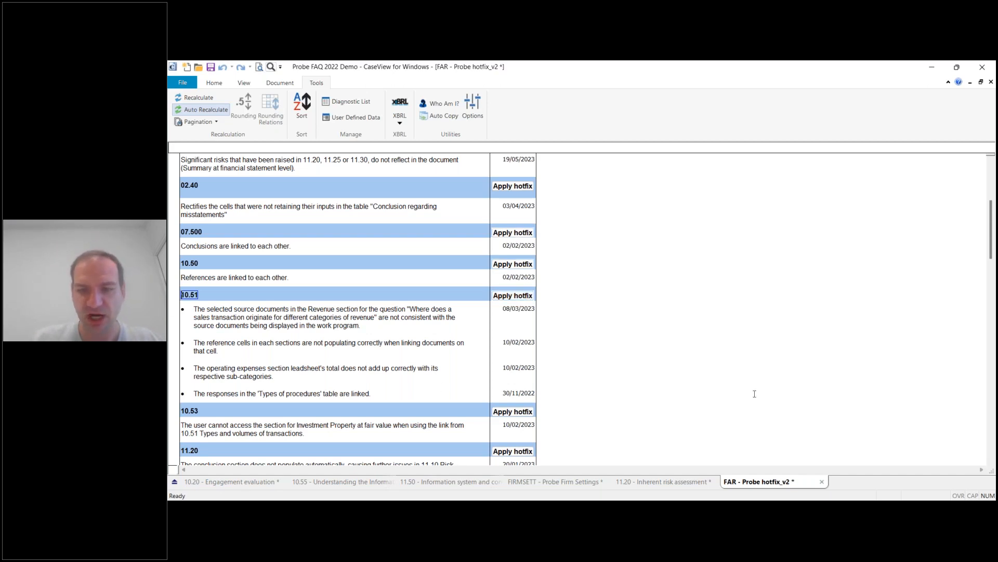
# Step: Switch to the PowerPoint slide show and advance to the "What's coming?" slide
pyautogui.hotkey('alt', 'Tab')
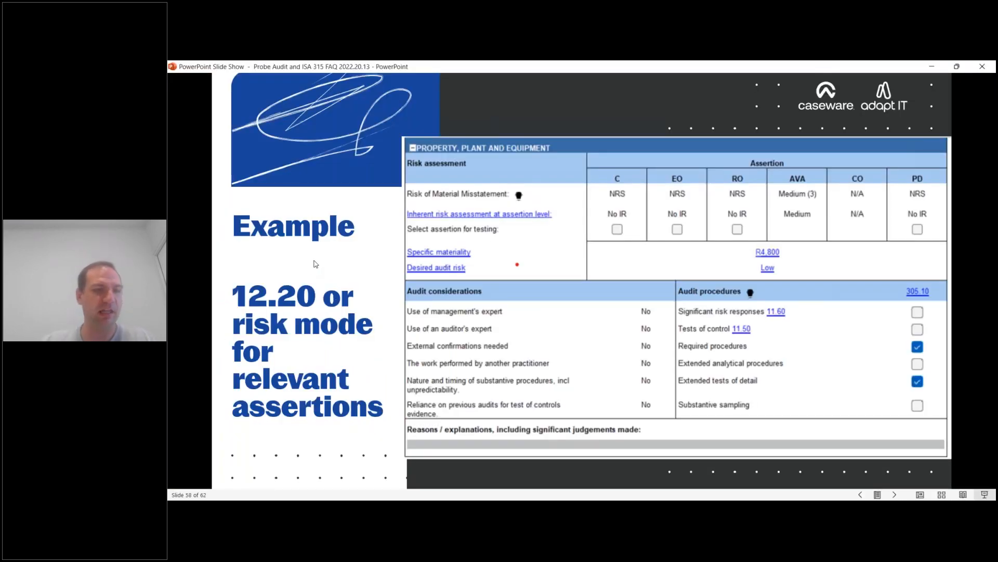
pyautogui.click(312, 265)
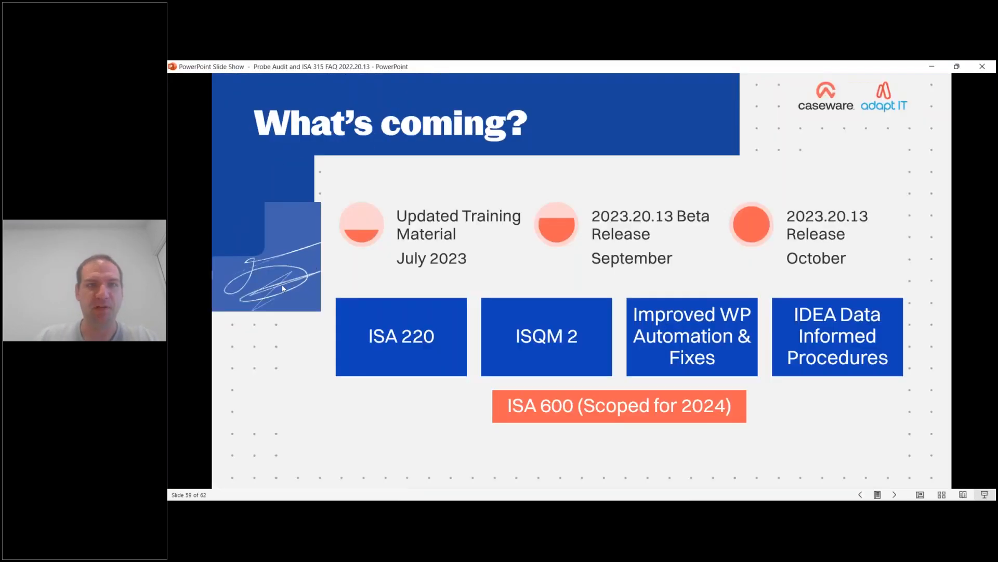